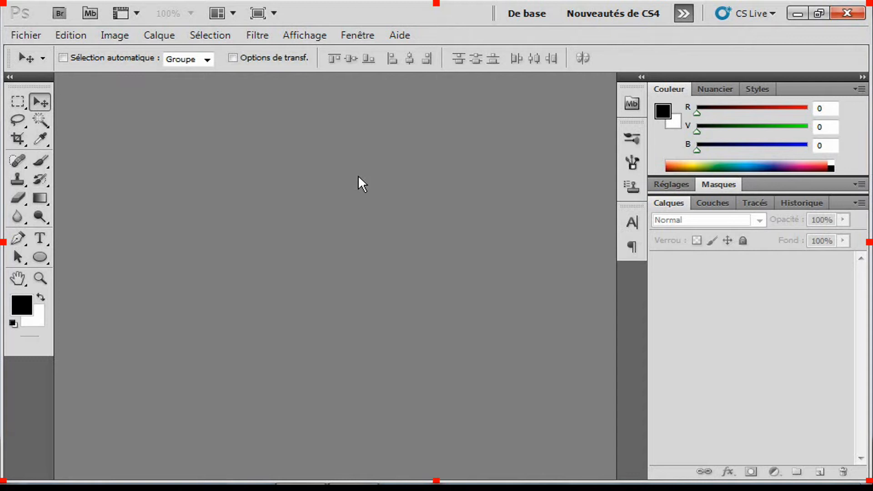
Look at the finished ice text image texte-glace in the photo viewer and return to Photoshop.
click(354, 469)
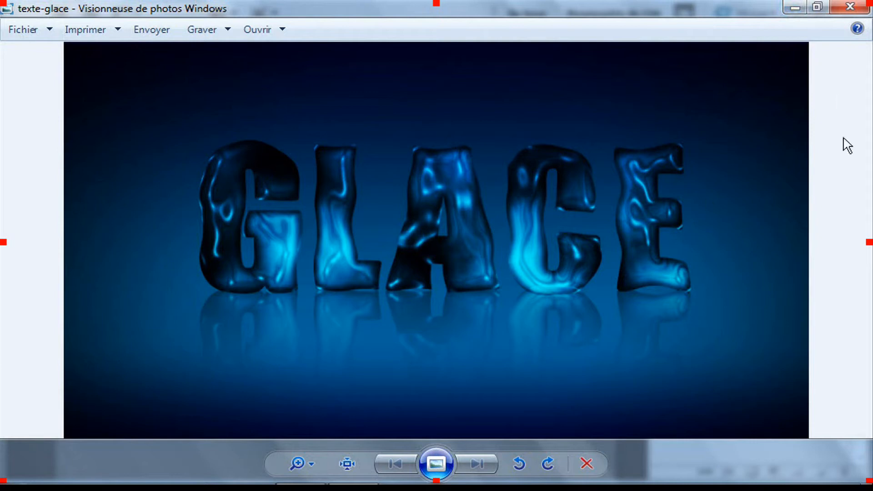
click(795, 7)
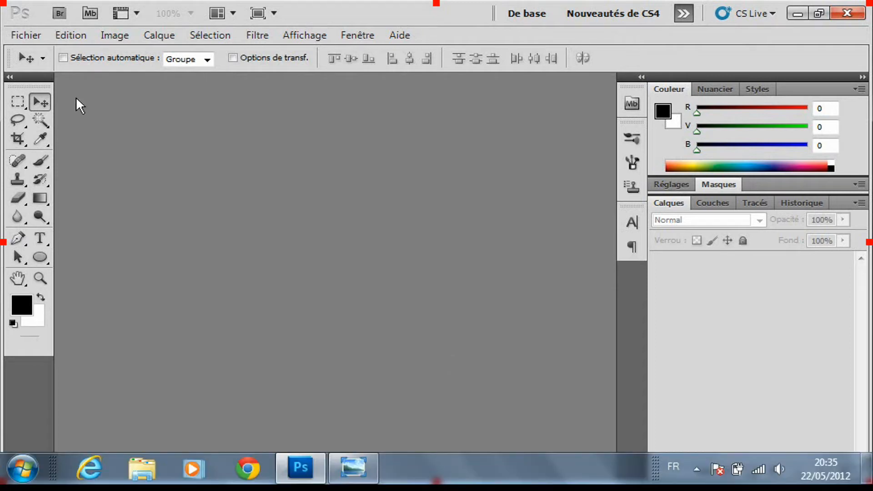
Start a new document and name it Texte Glacé.
click(24, 37)
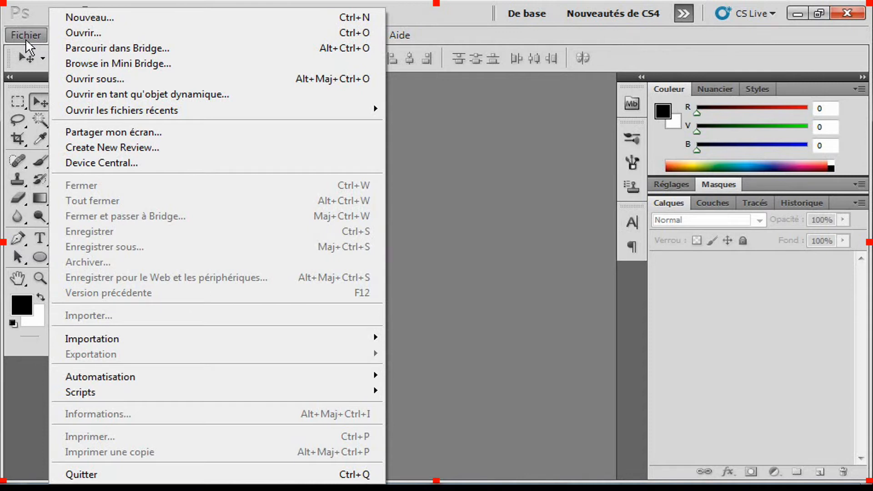
click(394, 159)
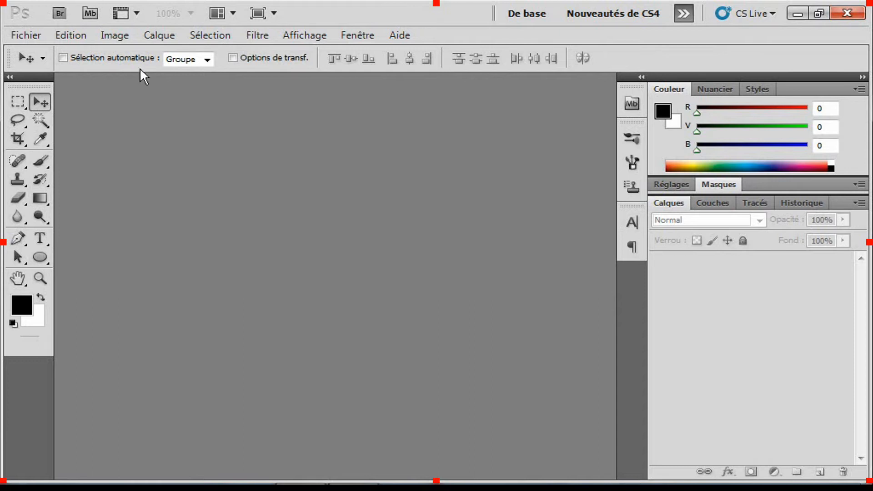
click(35, 35)
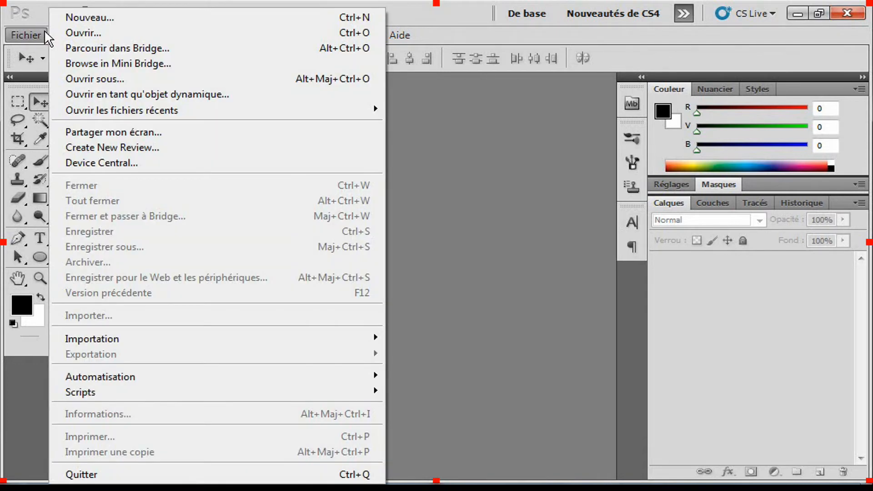
click(99, 17)
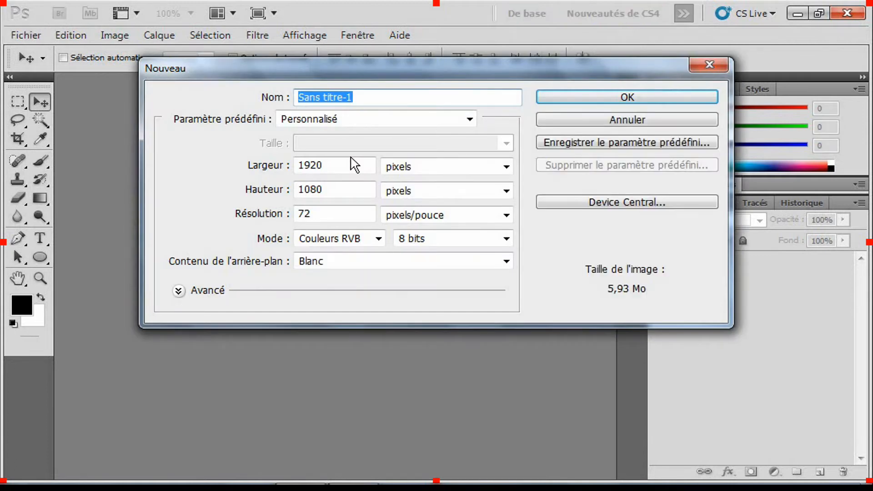
text(Tex)
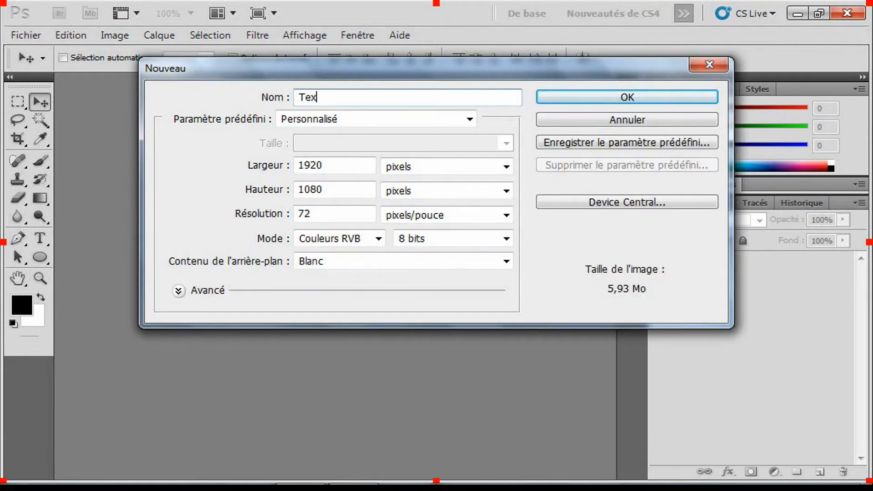
text(te Glacé)
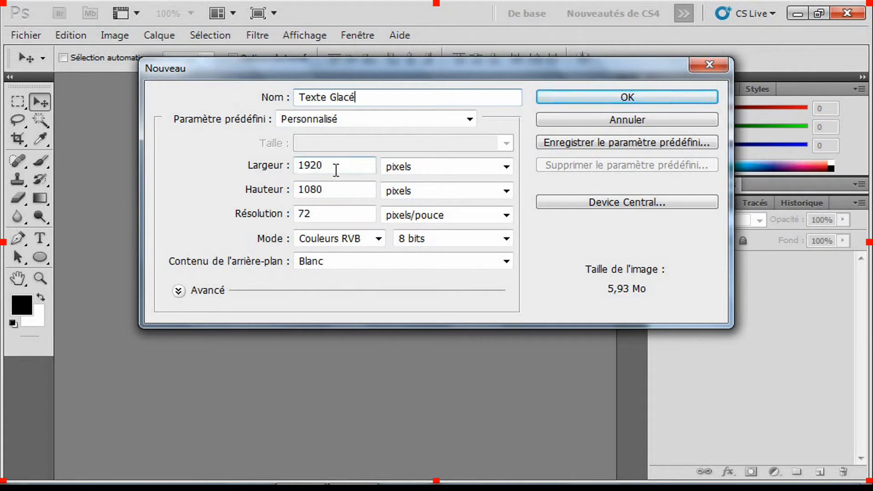
Create the document at 1920 pixels wide by 1080 pixels high.
click(337, 166)
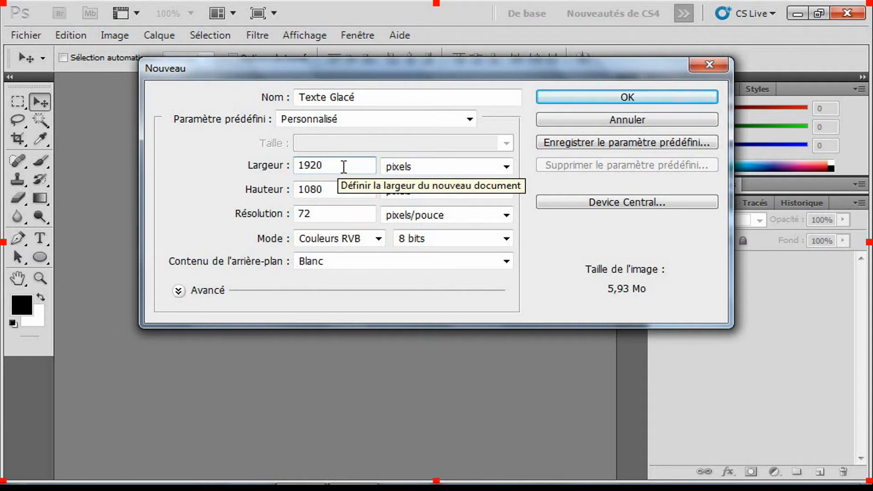
click(343, 191)
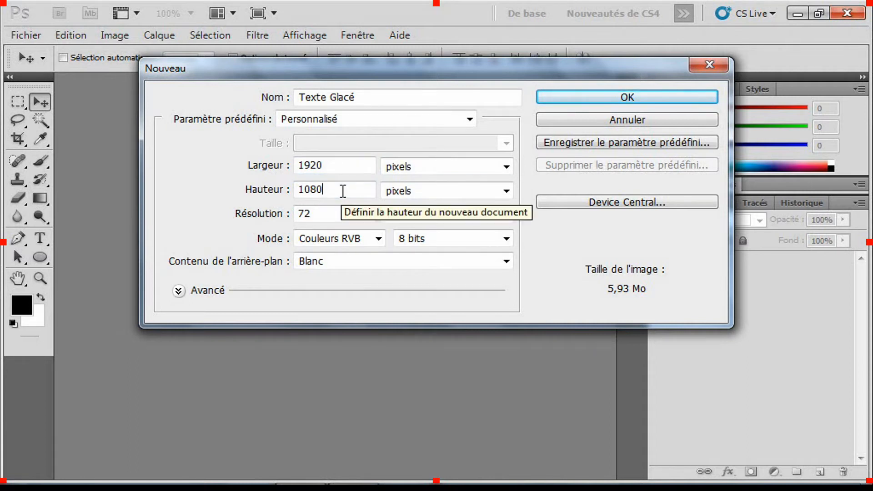
click(436, 167)
click(436, 166)
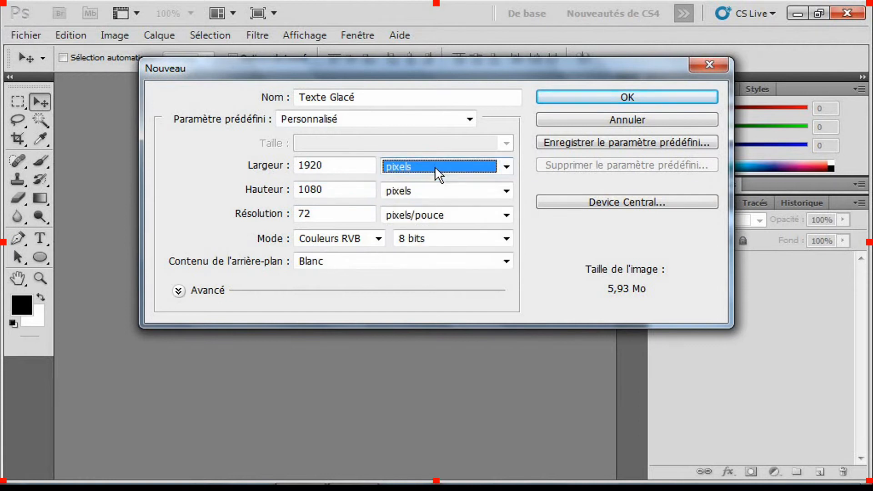
click(436, 192)
click(436, 192)
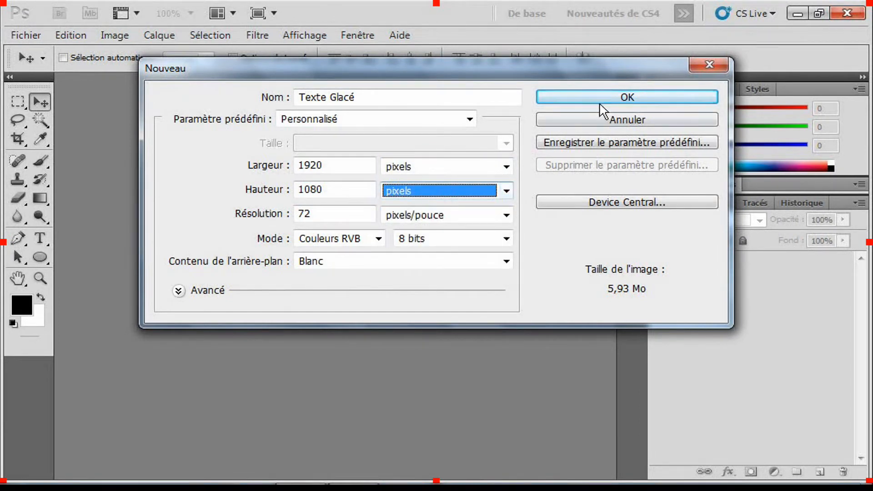
click(599, 101)
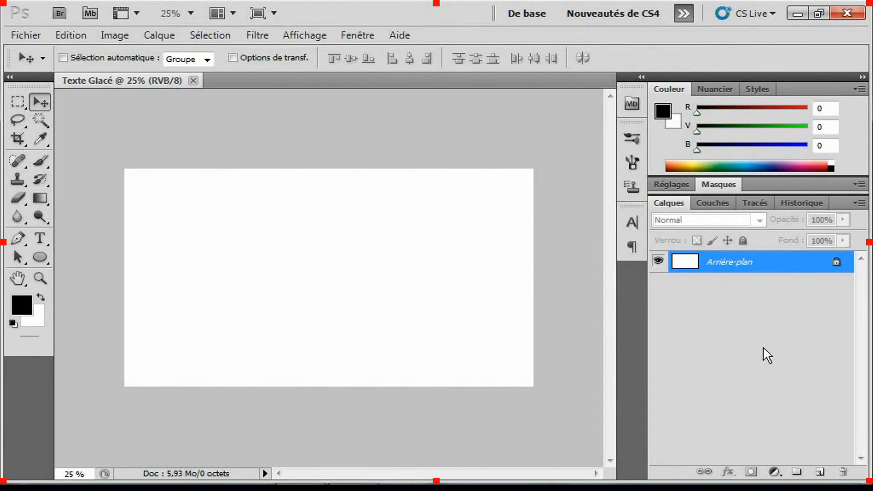
Check the texte-glace reference image again, then add a new empty layer above the background in Photoshop.
click(352, 467)
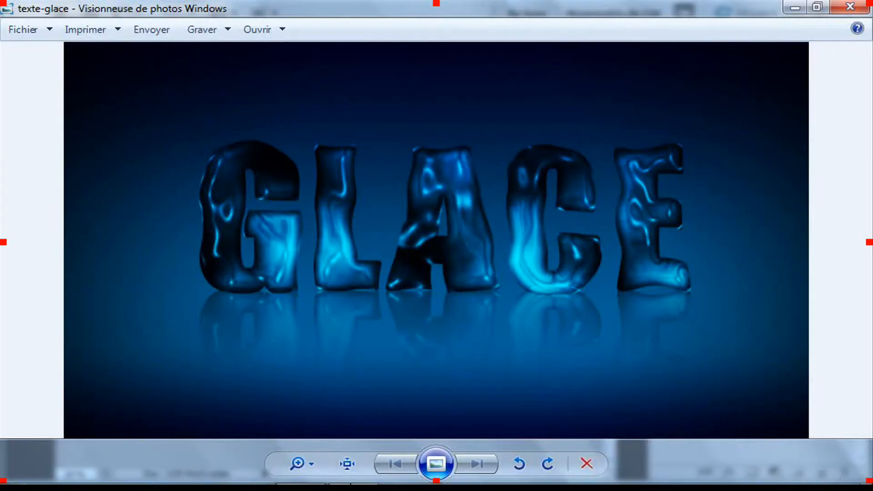
click(300, 468)
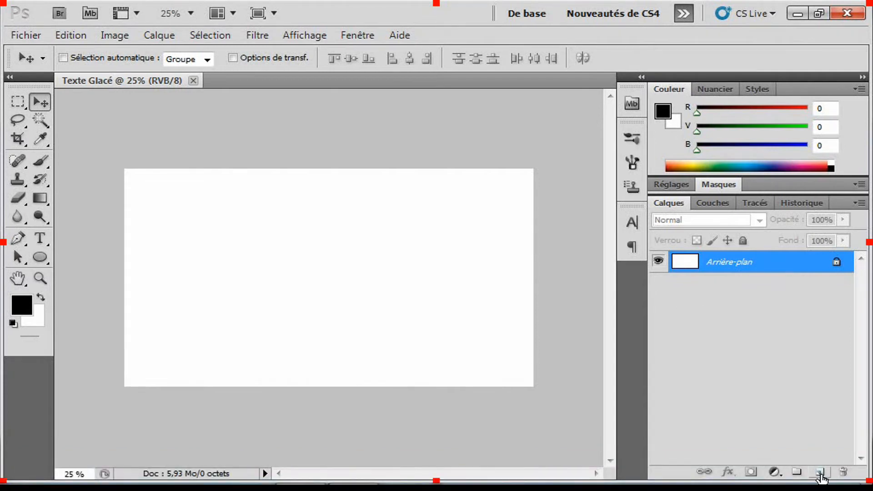
click(820, 473)
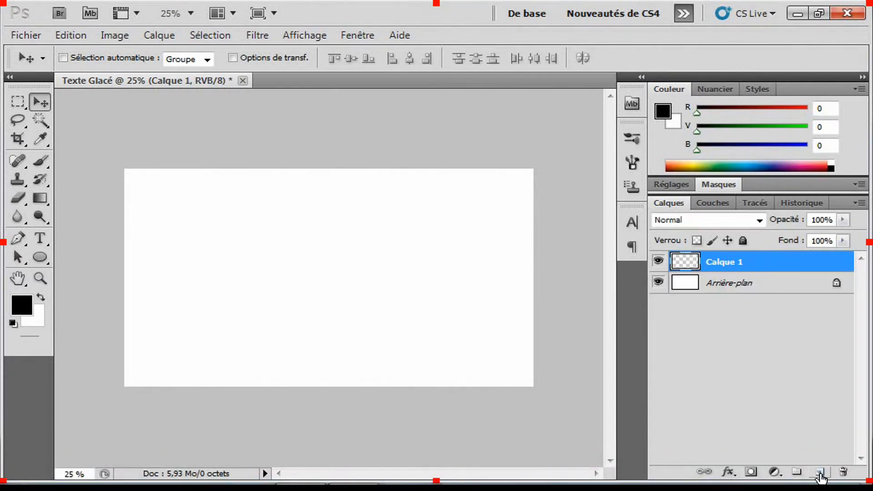
Activate the Gradient tool and open its gradient for editing.
click(40, 198)
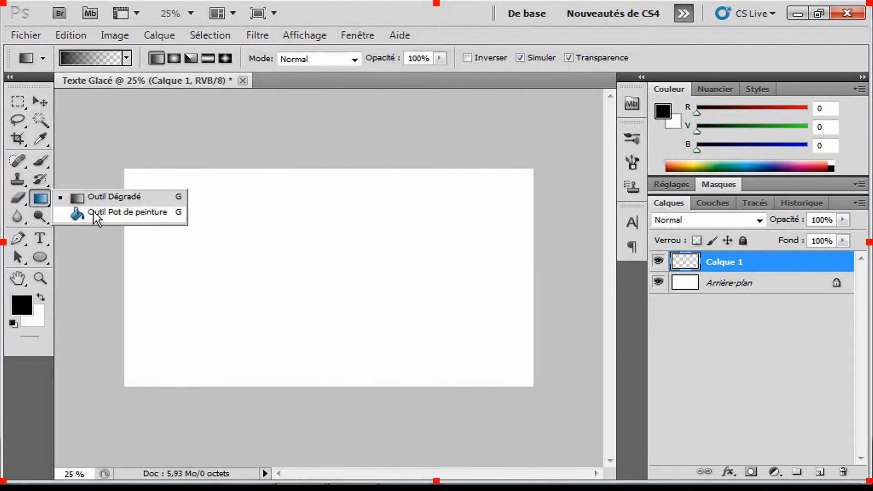
click(93, 213)
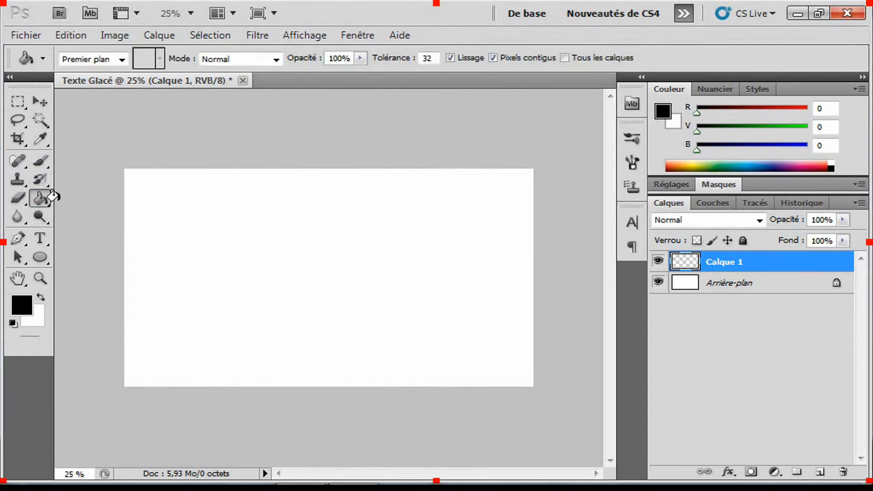
click(40, 200)
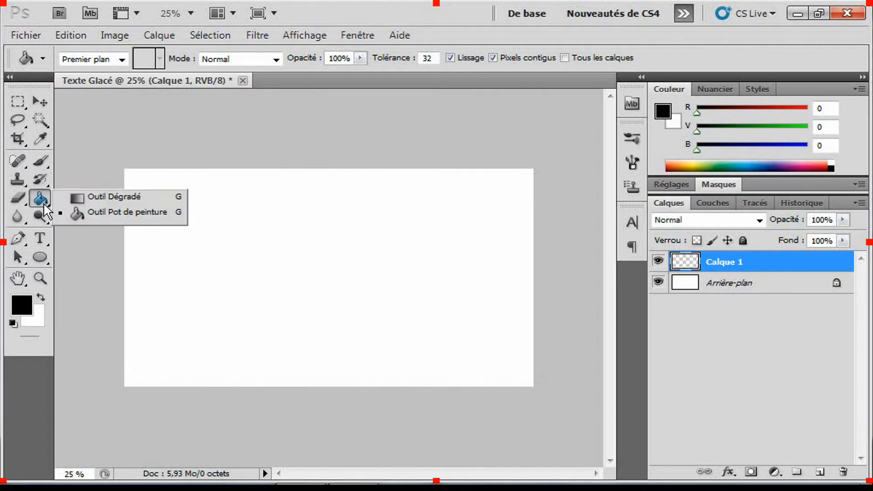
click(95, 197)
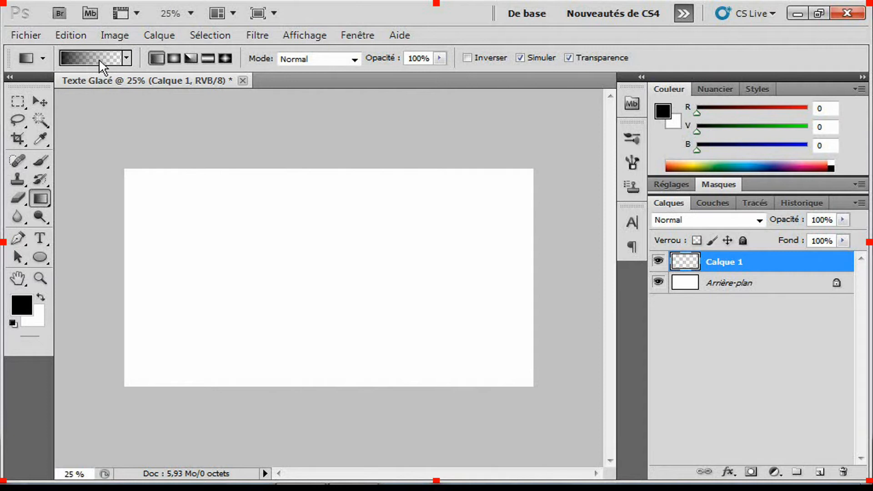
click(68, 59)
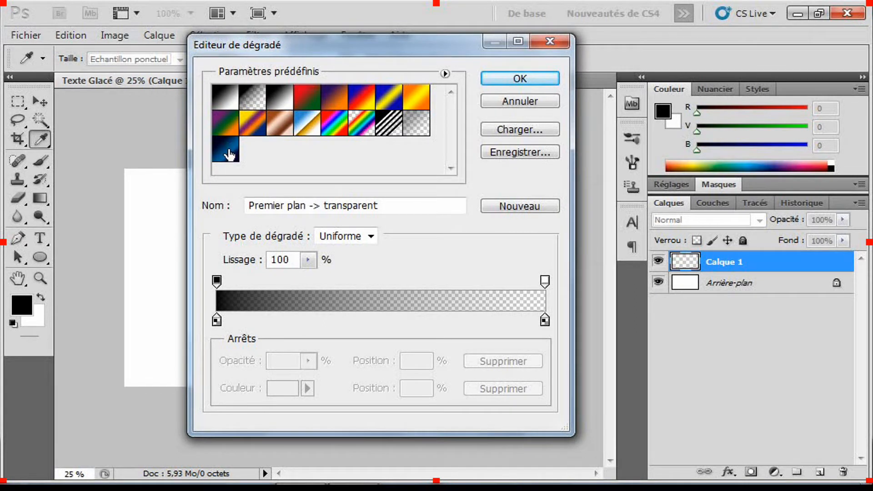
Try building the gradient from the Noir, blanc preset with an extra black color stop at 75%.
click(227, 150)
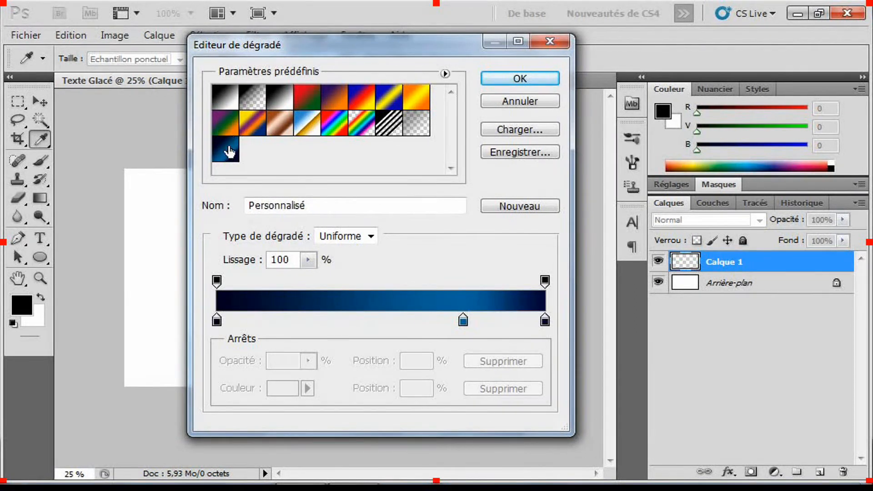
click(279, 103)
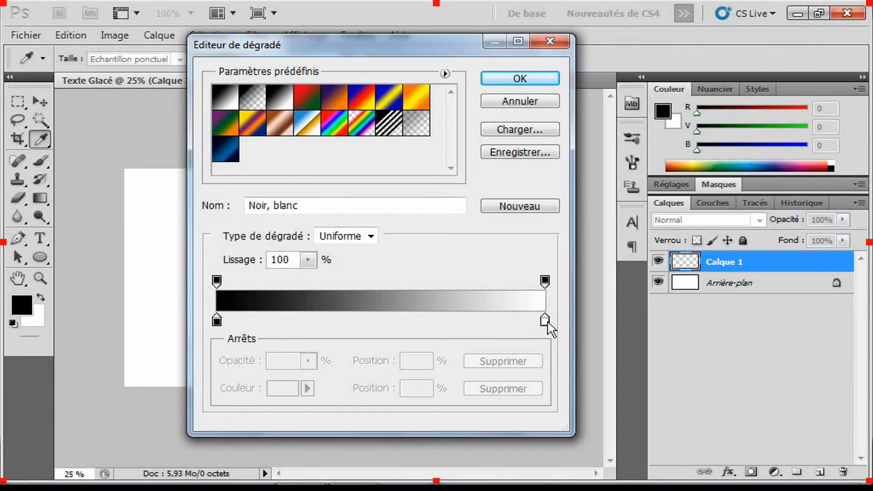
click(458, 320)
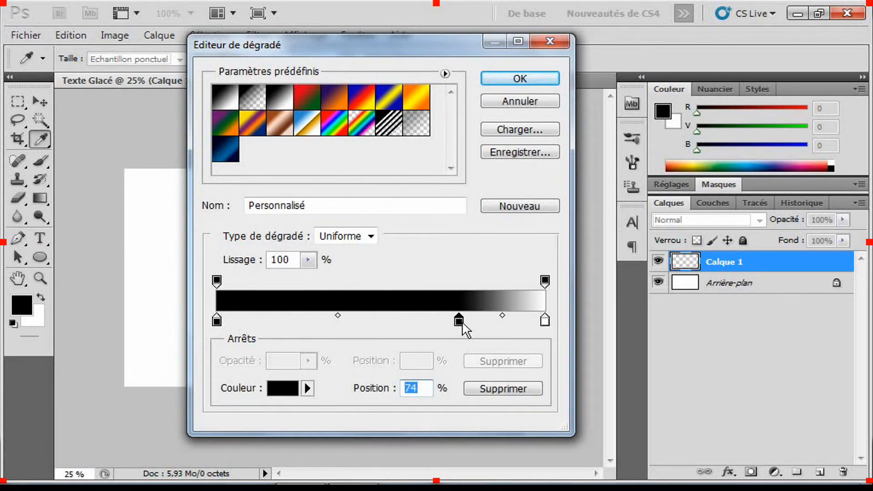
drag(458, 325, 461, 325)
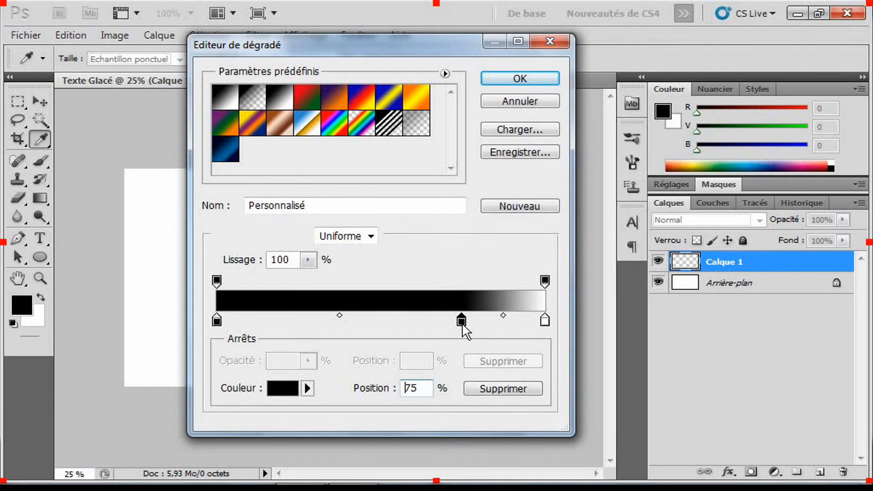
click(424, 387)
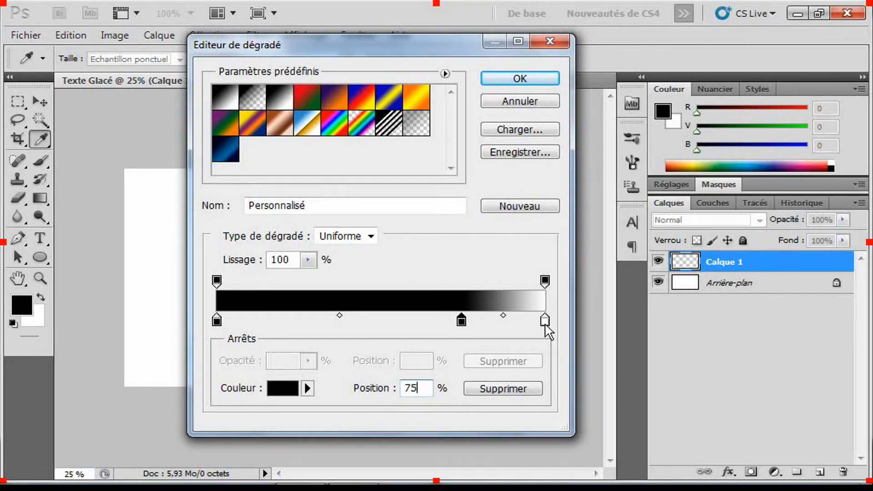
double_click(217, 321)
click(676, 58)
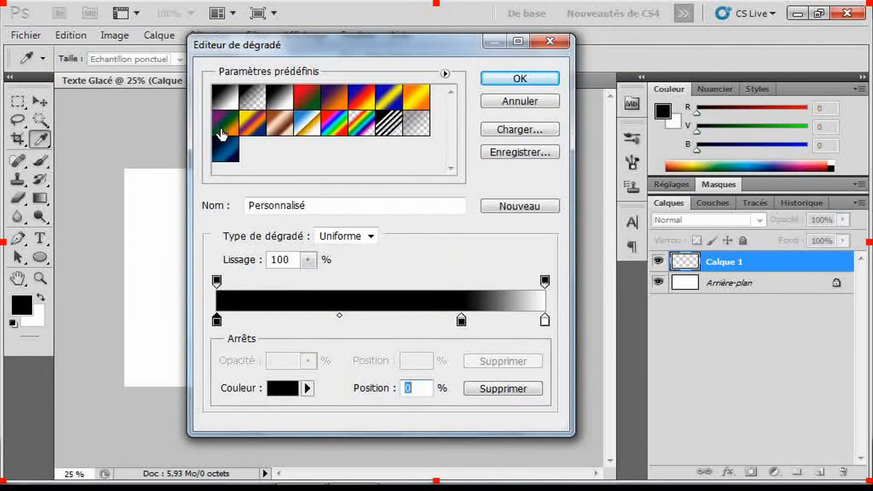
Load the custom dark blue gradient preset and confirm RGB 0, 1, 30 as the color of its start stop.
click(232, 159)
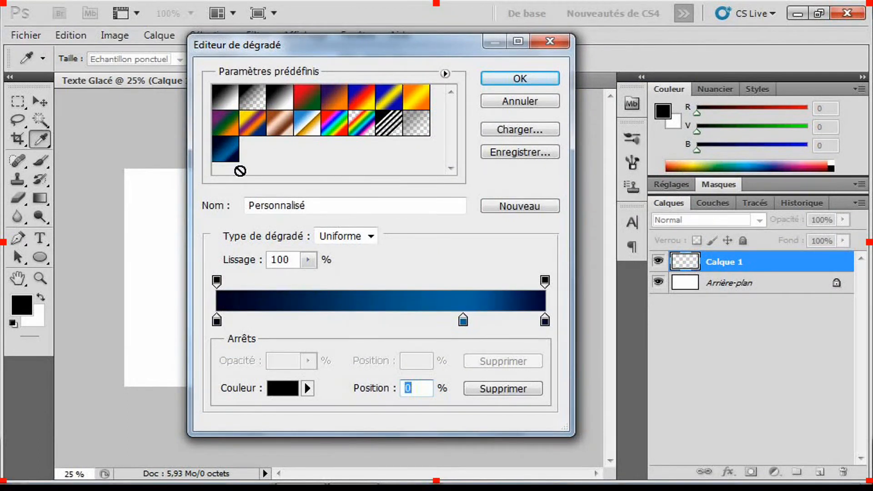
double_click(217, 320)
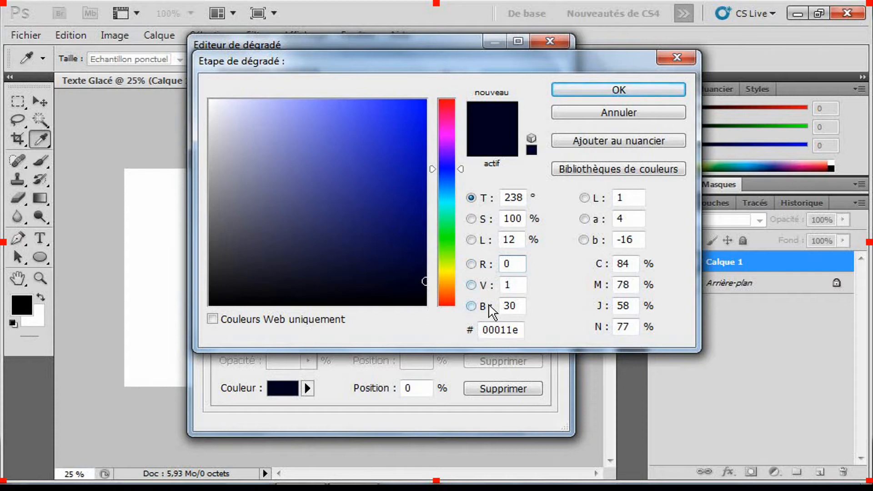
click(512, 285)
mouse_move(520, 306)
mouse_down()
mouse_move(503, 305)
mouse_move(516, 306)
mouse_up()
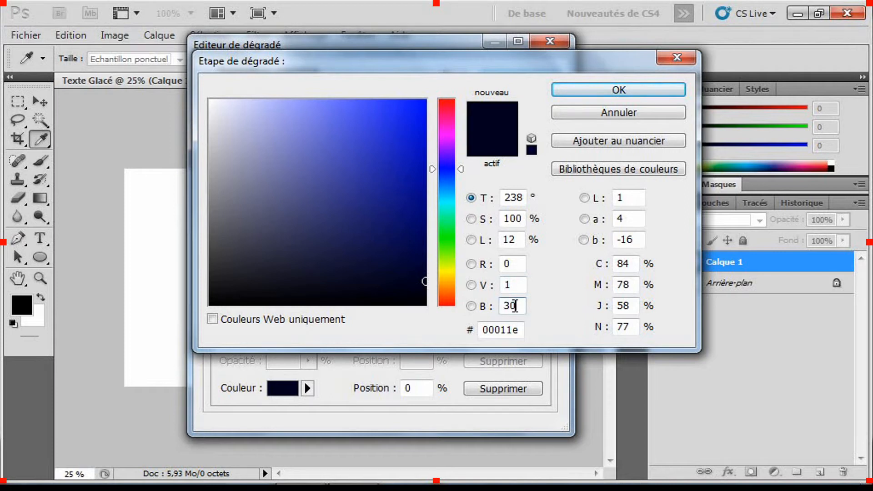
click(604, 95)
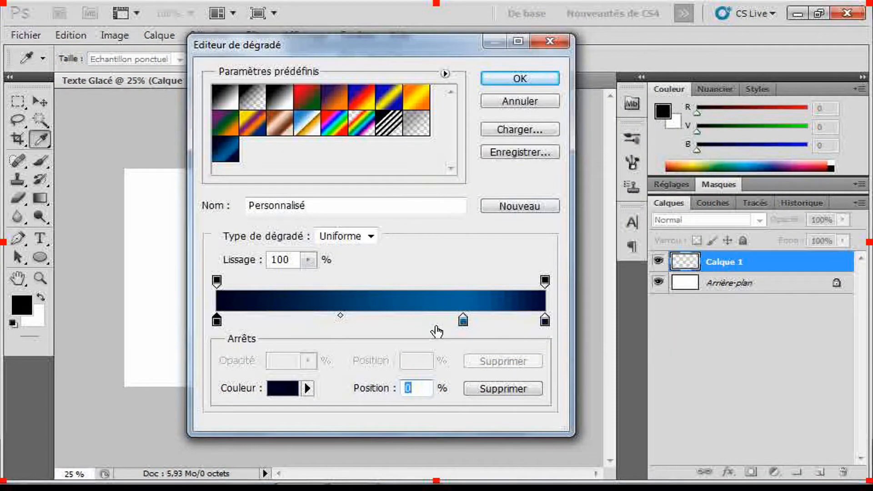
Confirm RGB 0, 100, 155 for the gradient's stop at 75% and RGB 0, 5, 51 for its end stop.
double_click(463, 321)
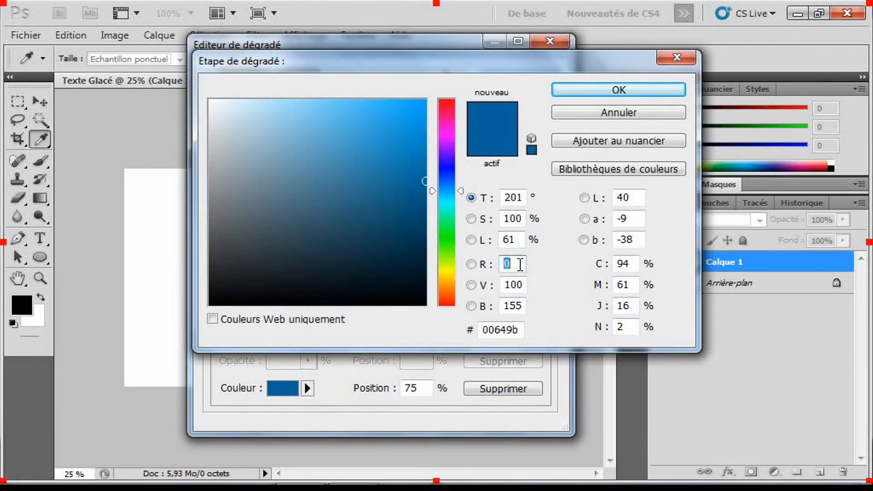
click(519, 264)
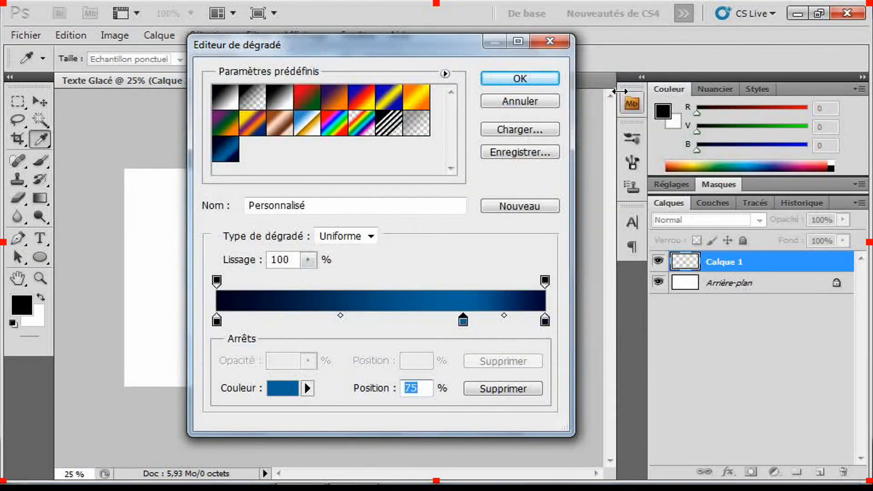
double_click(545, 322)
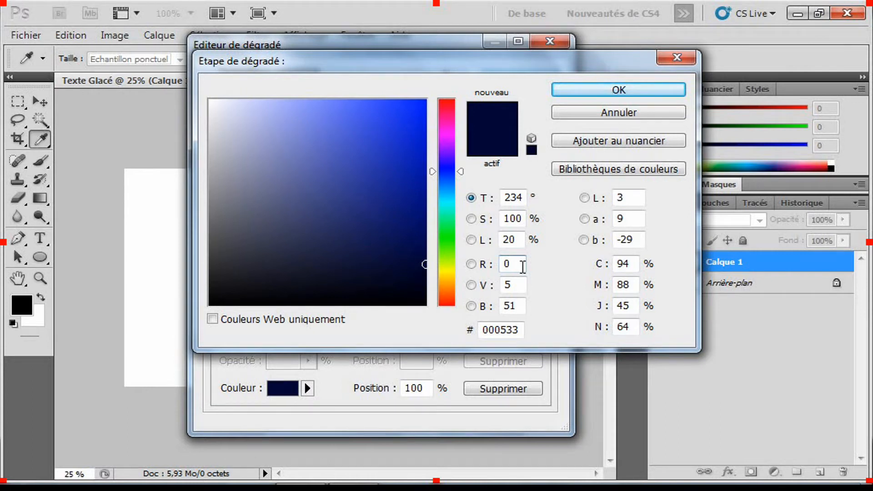
click(600, 95)
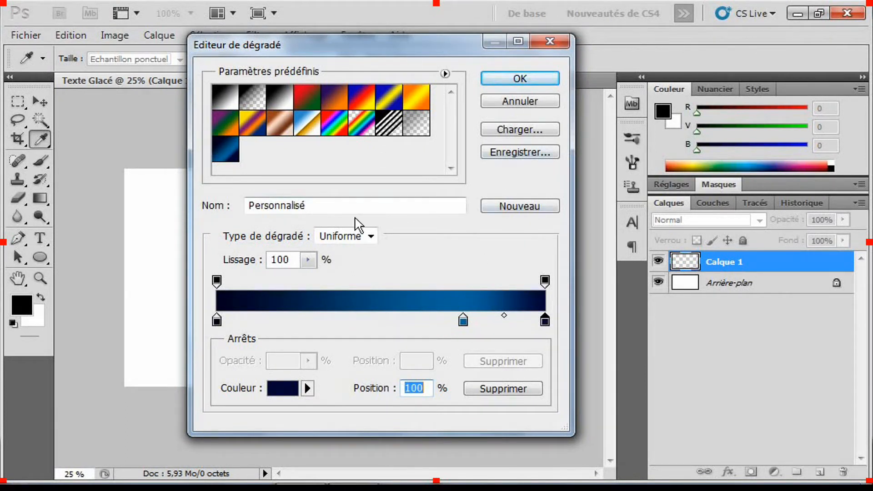
Confirm the custom gradient and fill Calque 1 with it vertically, from the canvas's top edge to its bottom edge.
click(519, 80)
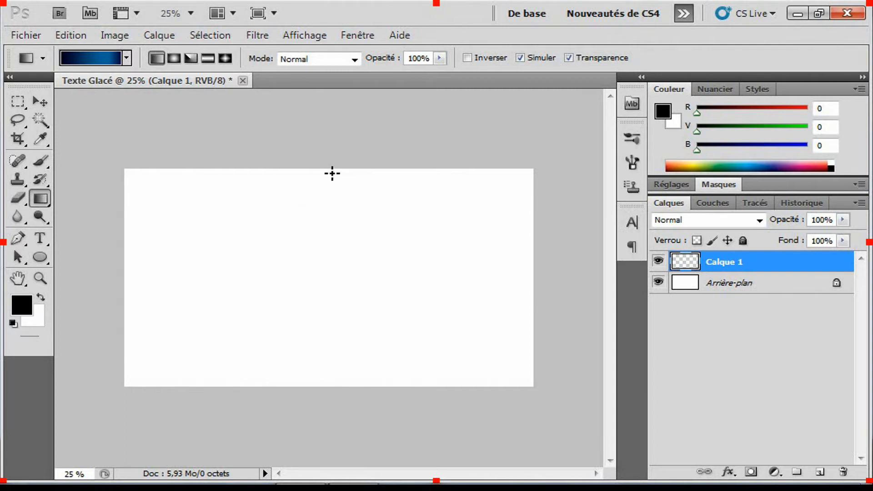
drag(328, 170, 329, 399)
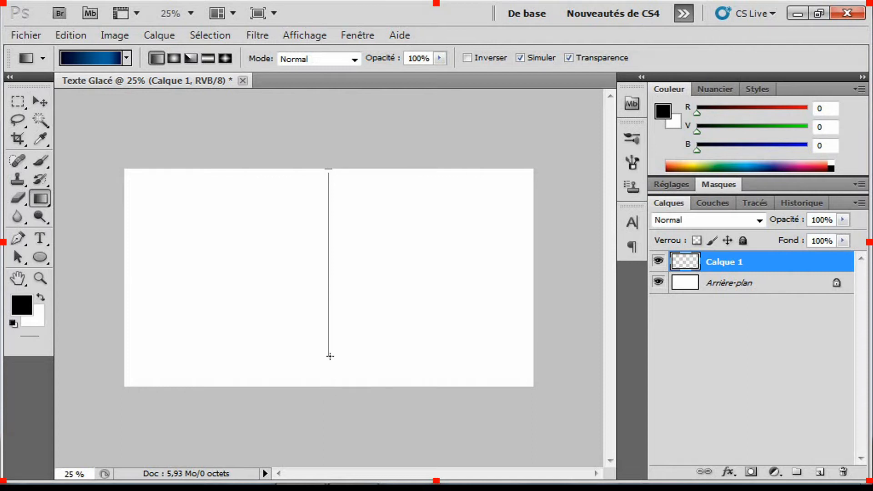
drag(330, 356, 329, 388)
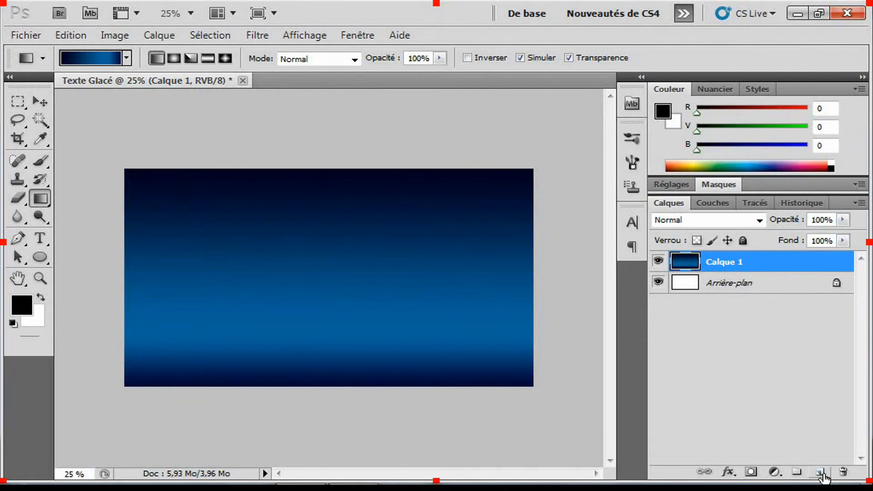
Start a text line on the canvas with the Type tool, using Impact Regular at 400 pt.
click(42, 239)
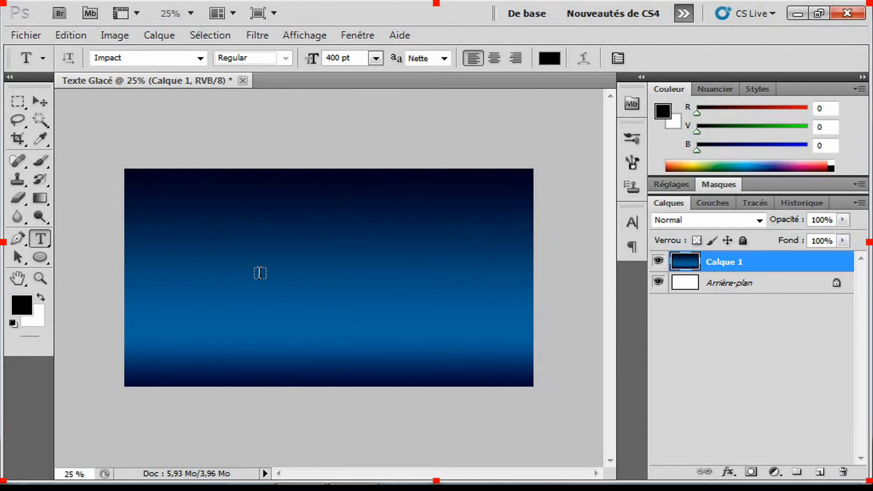
click(240, 271)
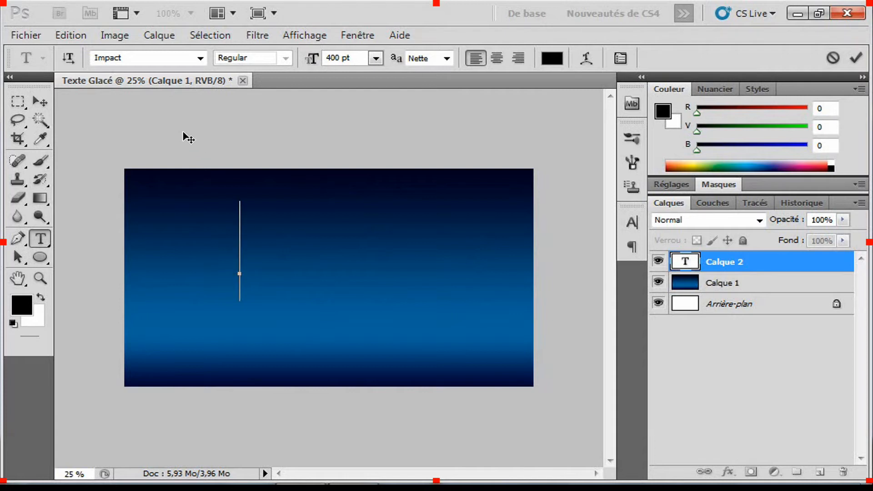
click(202, 58)
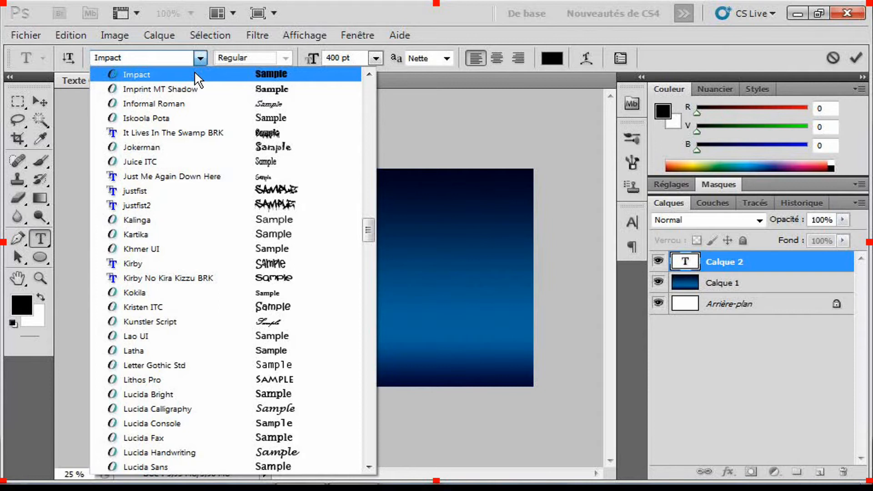
click(195, 74)
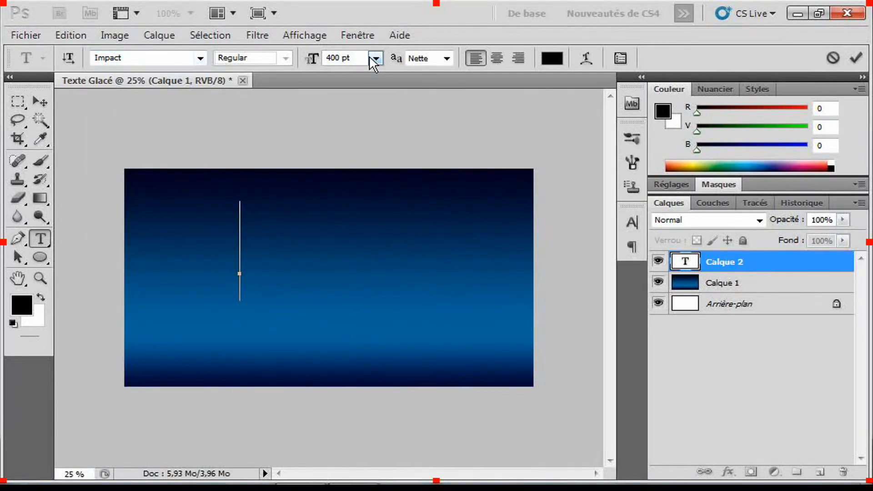
click(363, 58)
click(357, 58)
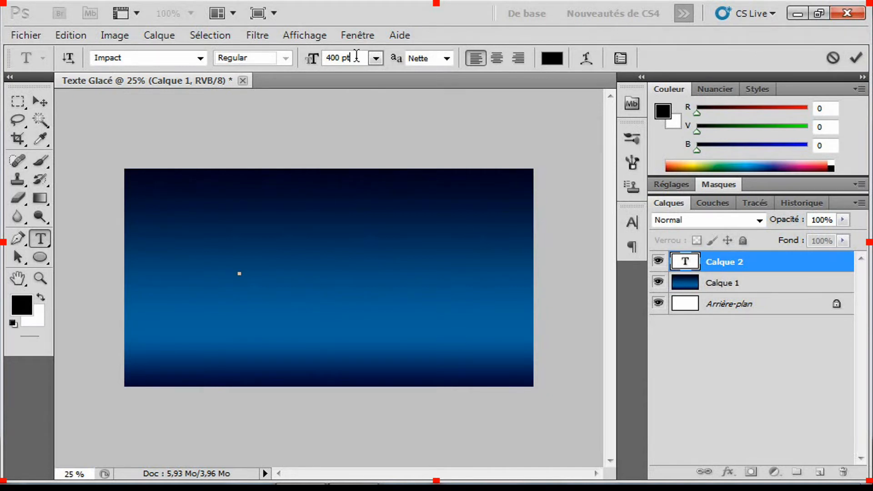
drag(357, 56, 325, 57)
click(359, 60)
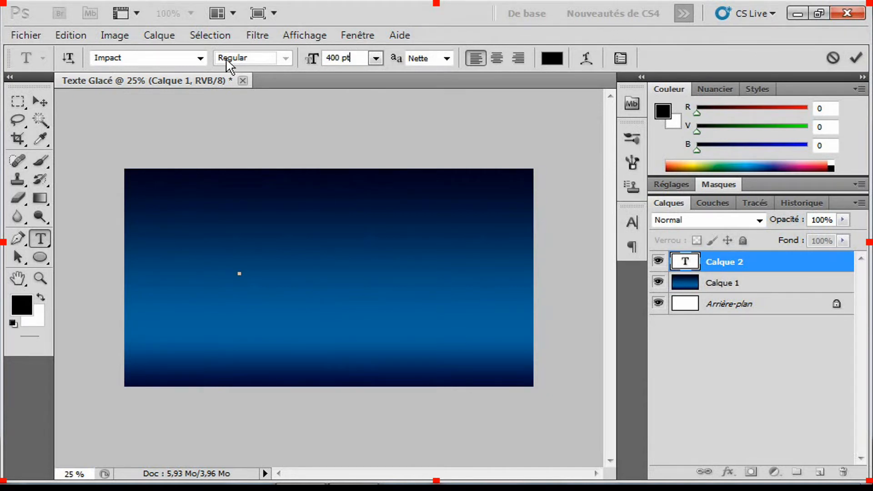
Enter the text EAU and move it near the center of the canvas.
click(245, 252)
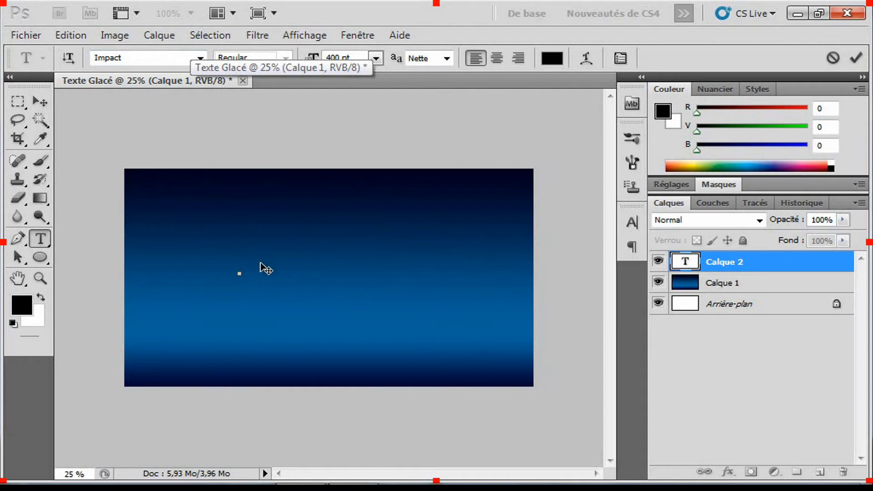
drag(289, 338, 290, 355)
text(EAU)
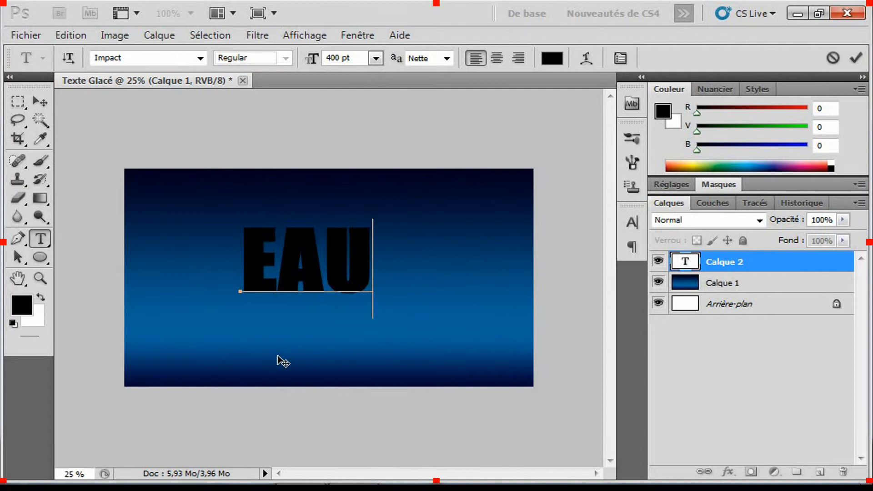
drag(282, 321, 294, 332)
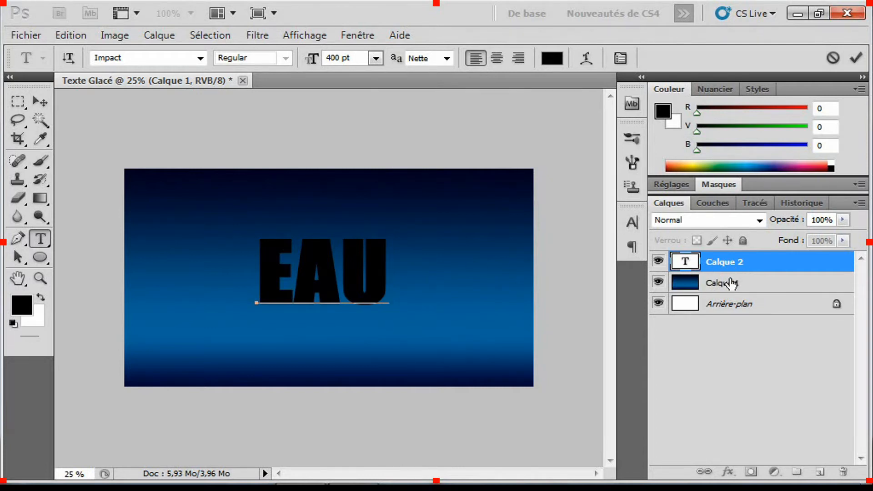
Commit the EAU text and choose the Windows 7 basic color scheme in the Windows performance prompt.
click(734, 351)
click(687, 350)
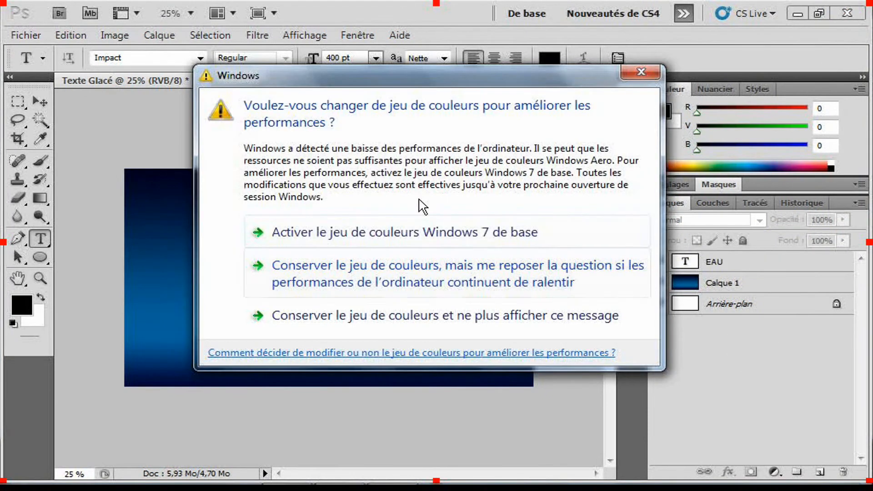
click(409, 233)
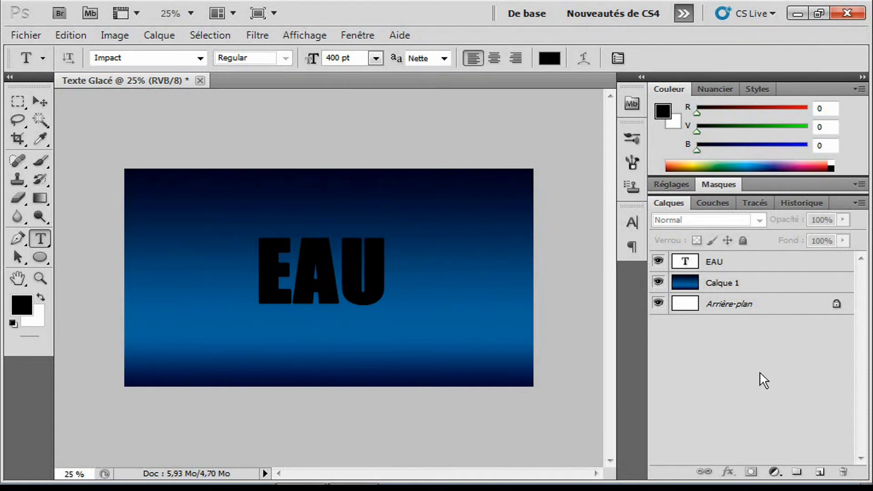
Open the Liquify (Fluidité) filter on the EAU layer, agreeing to rasterize its text.
click(716, 266)
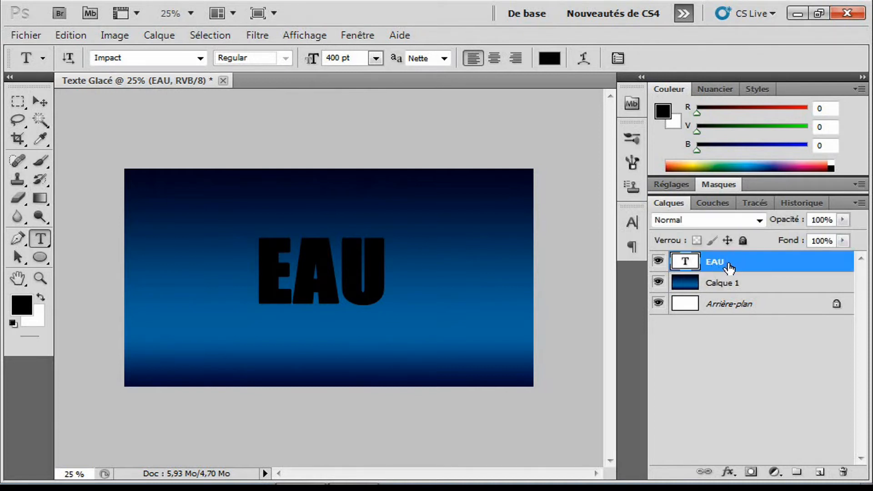
click(257, 36)
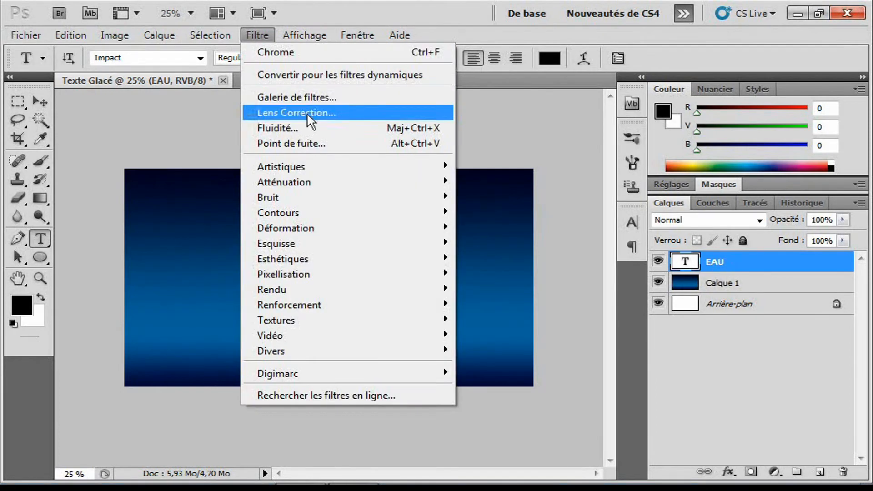
click(309, 131)
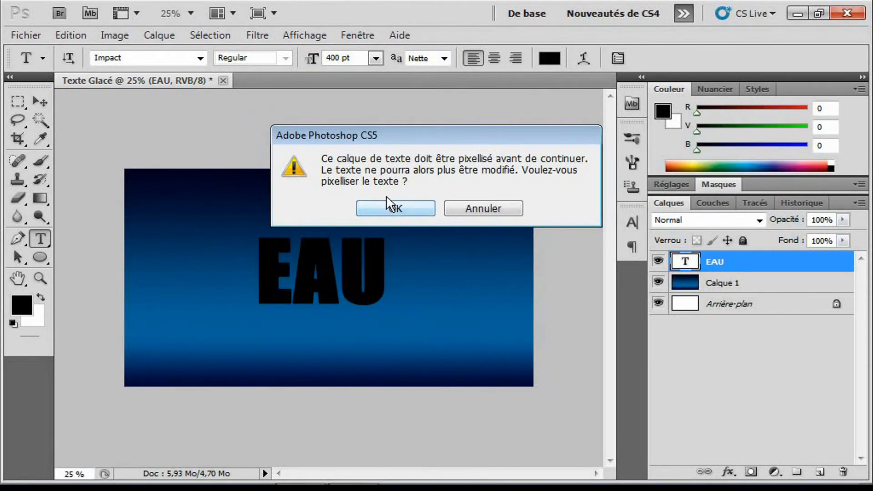
click(402, 207)
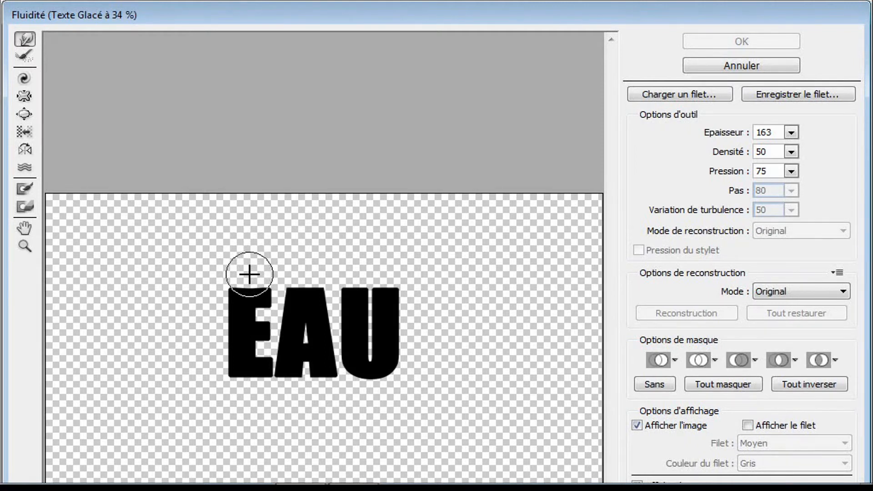
Push the edges of the letters E, A and U into irregular wavy outlines and apply the Liquify filter.
drag(248, 268, 251, 282)
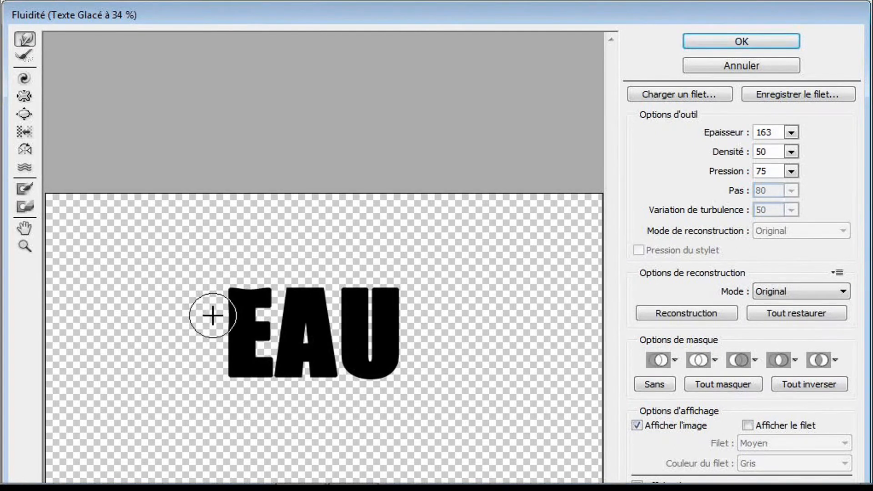
drag(216, 315, 221, 314)
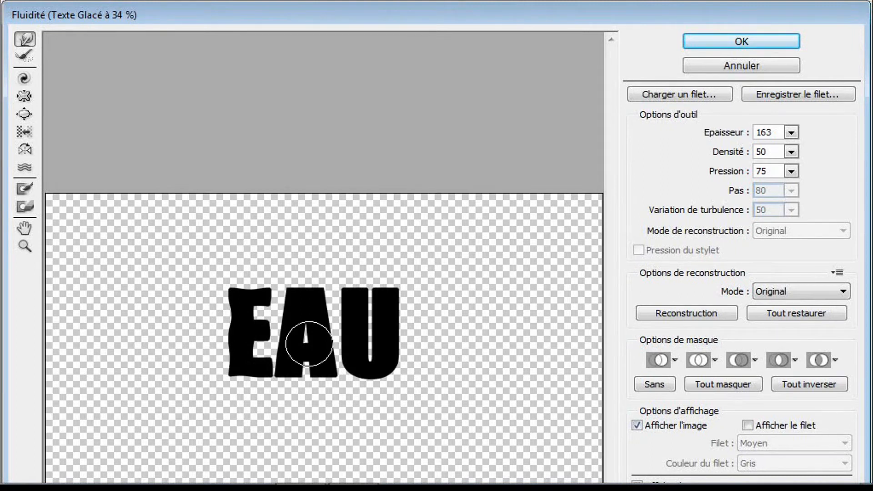
mouse_move(308, 344)
mouse_down()
mouse_move(233, 300)
mouse_move(273, 321)
mouse_move(267, 329)
mouse_up()
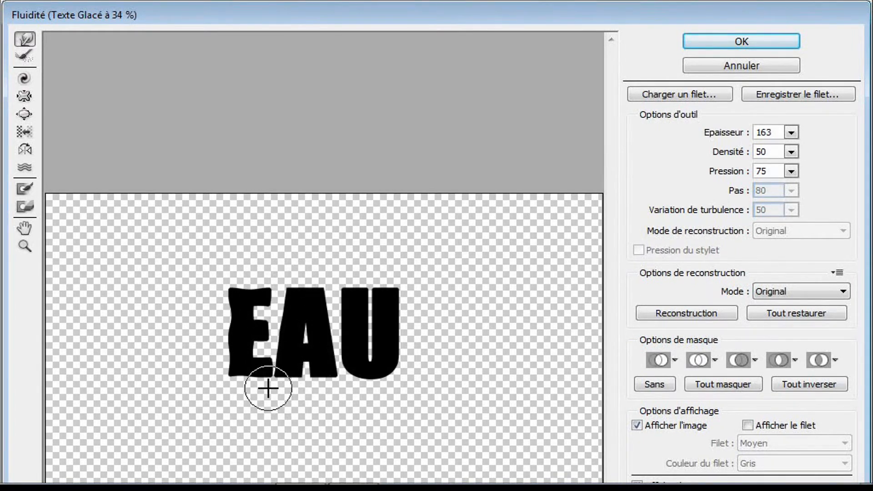
drag(285, 388, 288, 384)
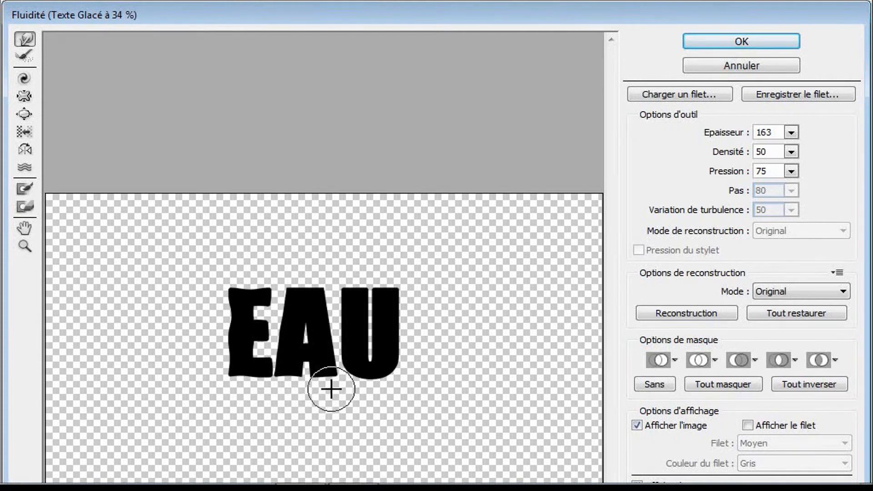
mouse_move(302, 327)
mouse_down()
mouse_move(281, 319)
mouse_move(282, 354)
mouse_move(275, 354)
mouse_move(286, 288)
mouse_move(311, 281)
mouse_move(326, 302)
mouse_up()
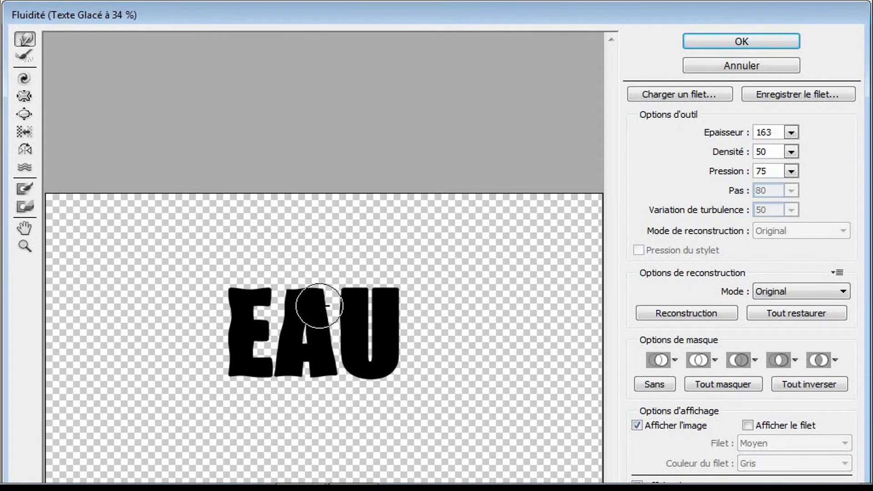
mouse_move(337, 400)
mouse_down()
mouse_move(327, 316)
mouse_move(331, 345)
mouse_up()
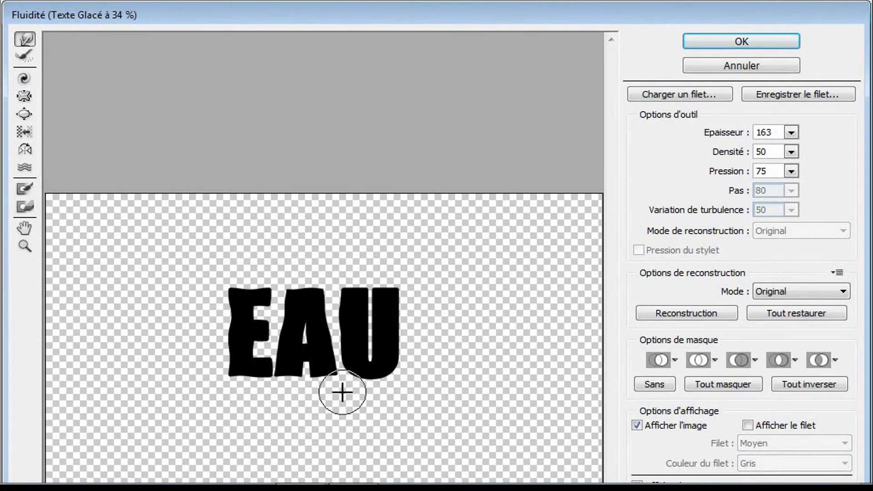
key(ctrl+z)
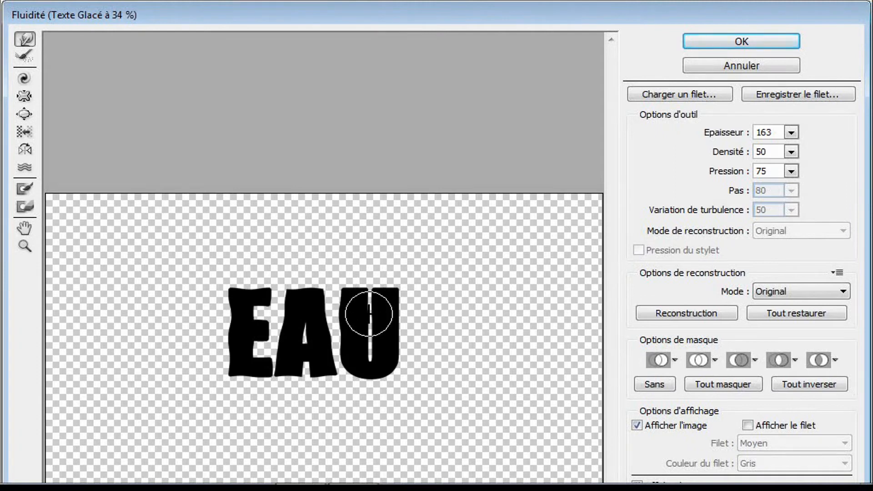
drag(368, 324, 368, 306)
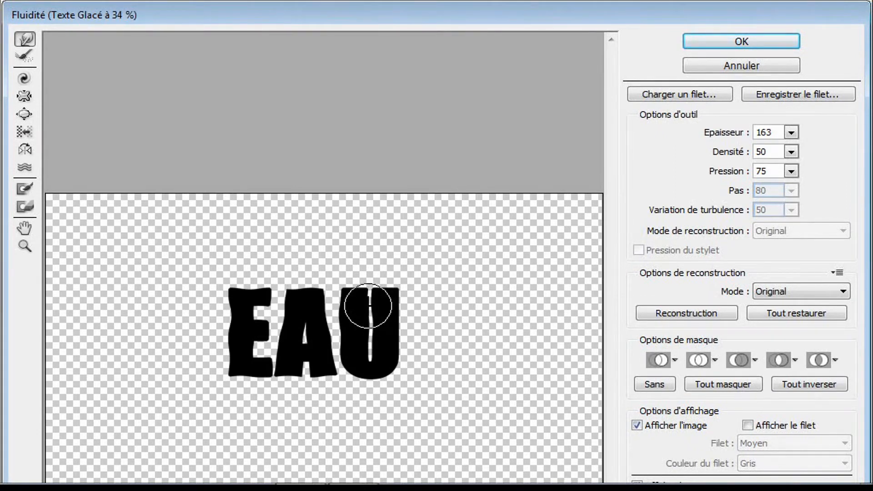
drag(373, 349, 372, 350)
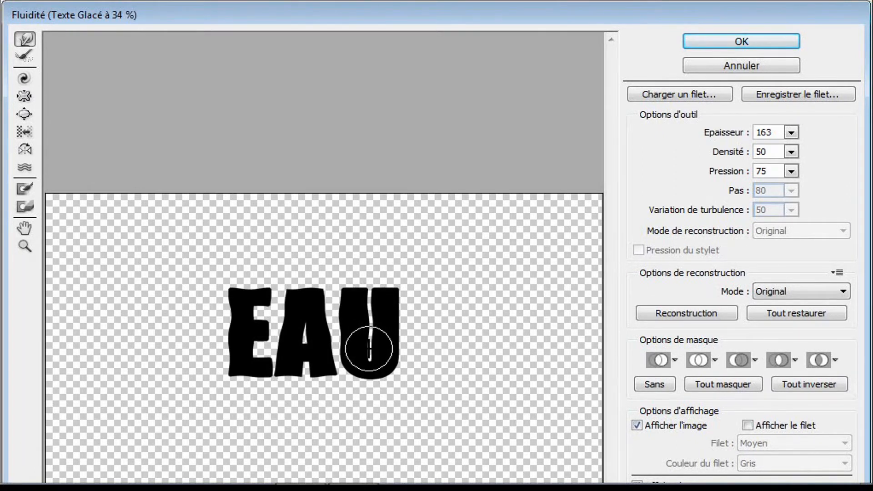
drag(406, 304, 401, 304)
drag(408, 339, 403, 339)
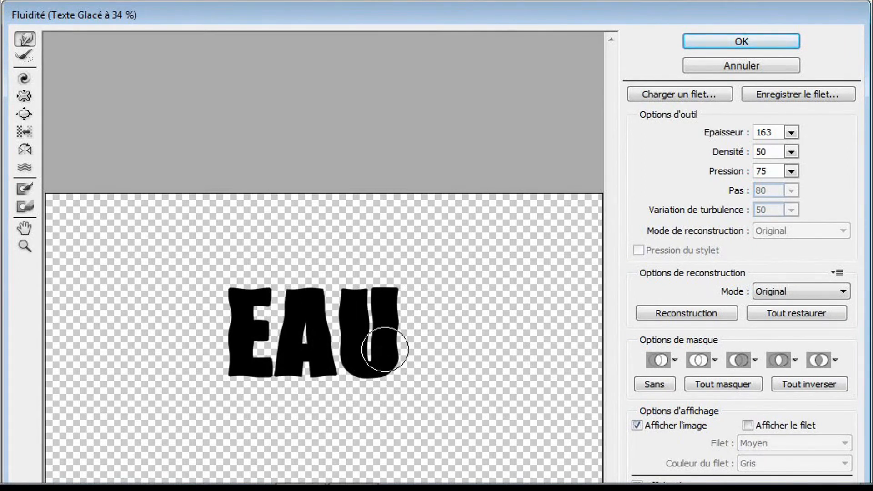
drag(390, 346, 370, 318)
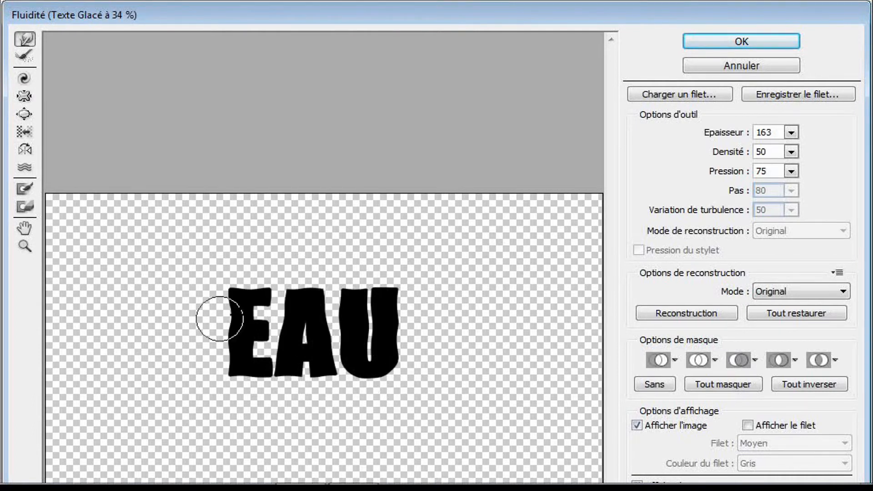
click(703, 42)
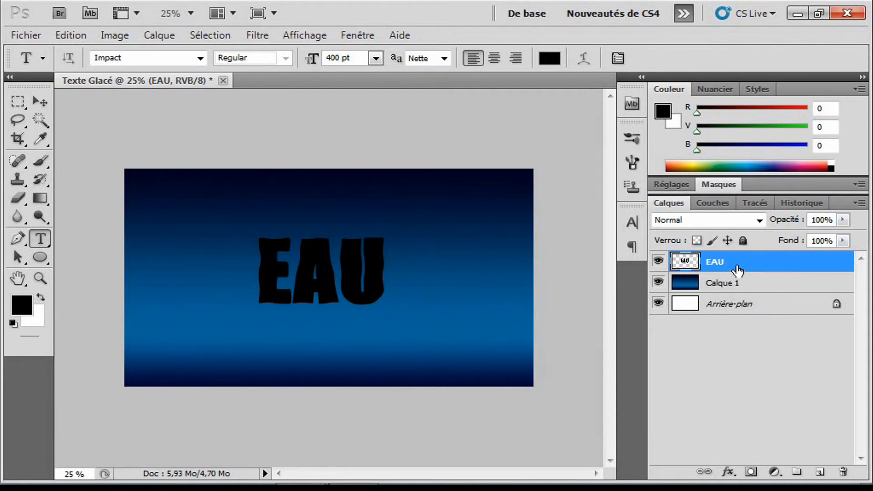
drag(725, 281, 728, 263)
click(728, 265)
click(257, 35)
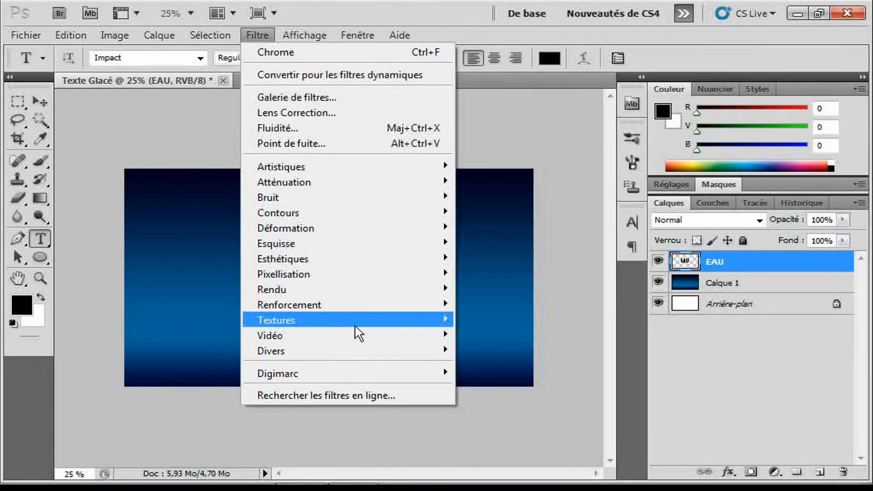
mouse_move(345, 290)
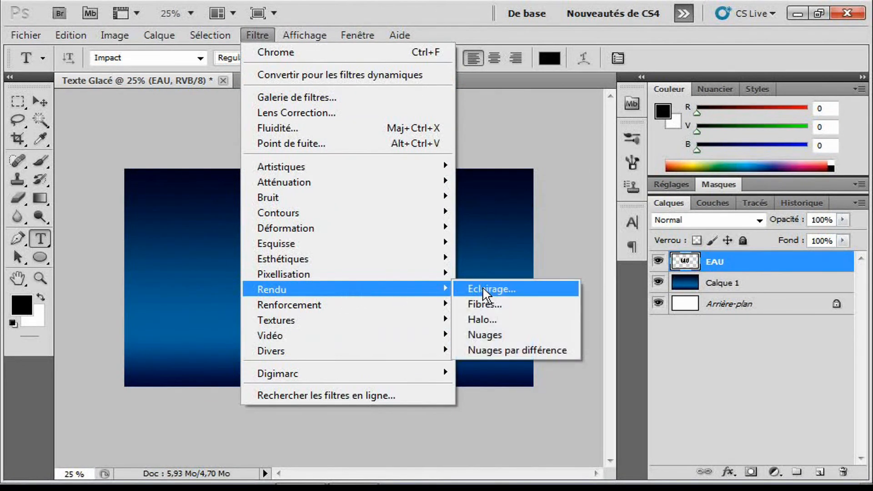
click(730, 350)
Lock the transparent pixels of the EAU layer.
click(710, 262)
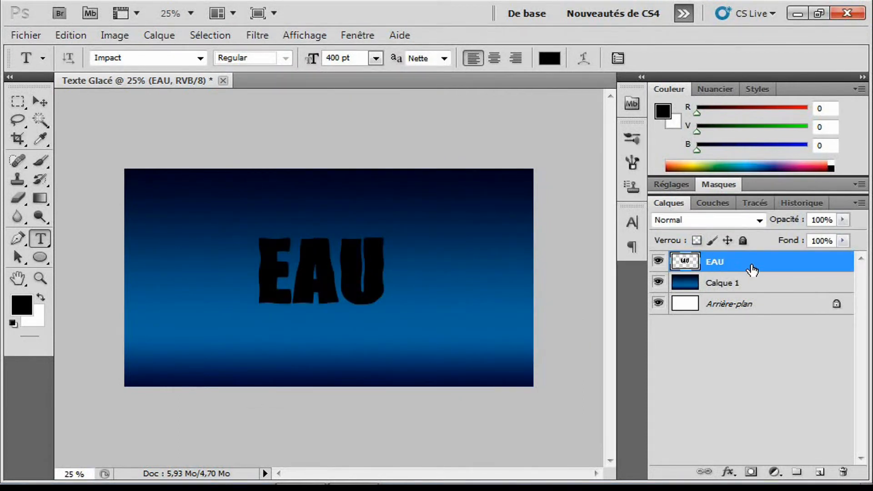
click(697, 240)
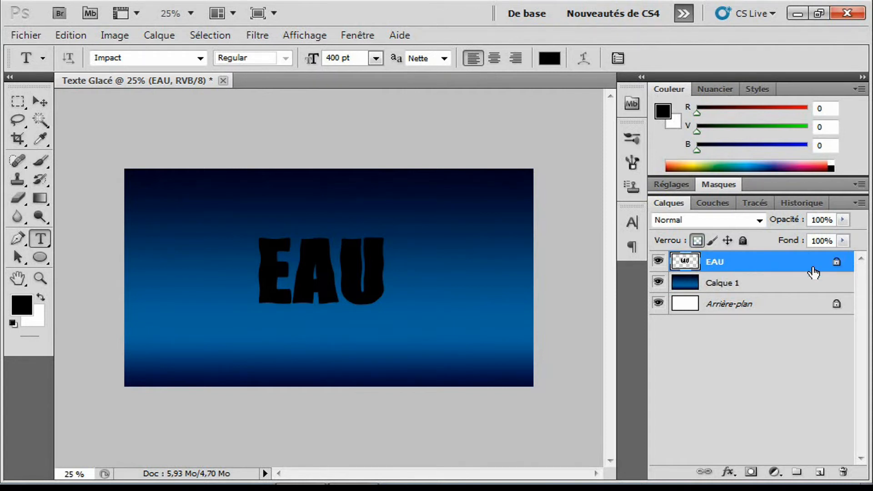
Render clouds (Nuages) in black and white inside the letters of the EAU layer.
click(258, 36)
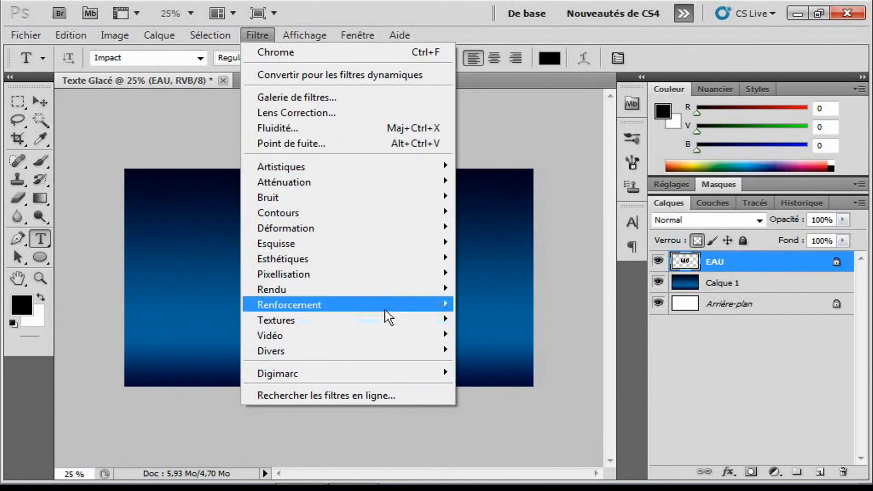
mouse_move(448, 291)
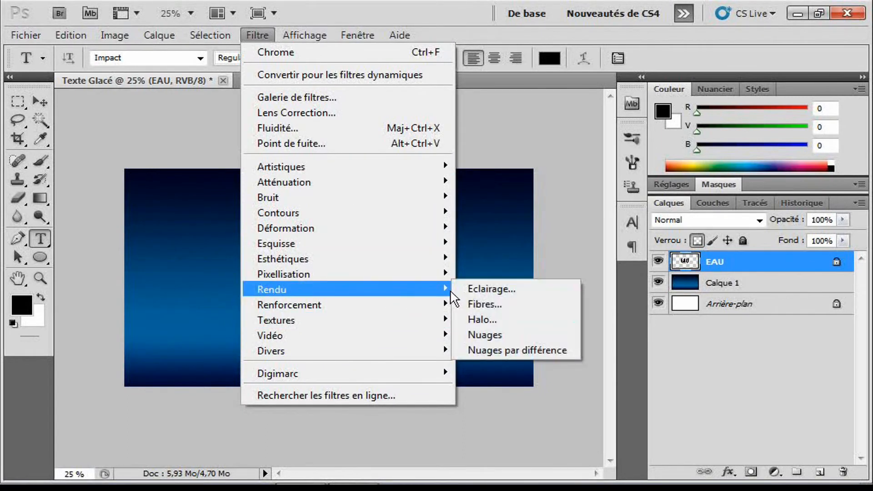
click(490, 339)
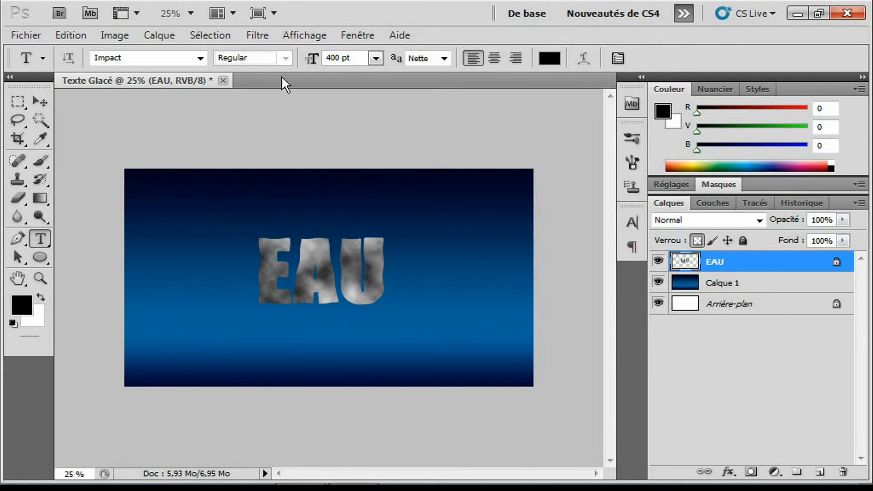
Add a 5 px black stroke (Contour) positioned inside the EAU letters, in Normal mode at 100% opacity.
mouse_move(677, 484)
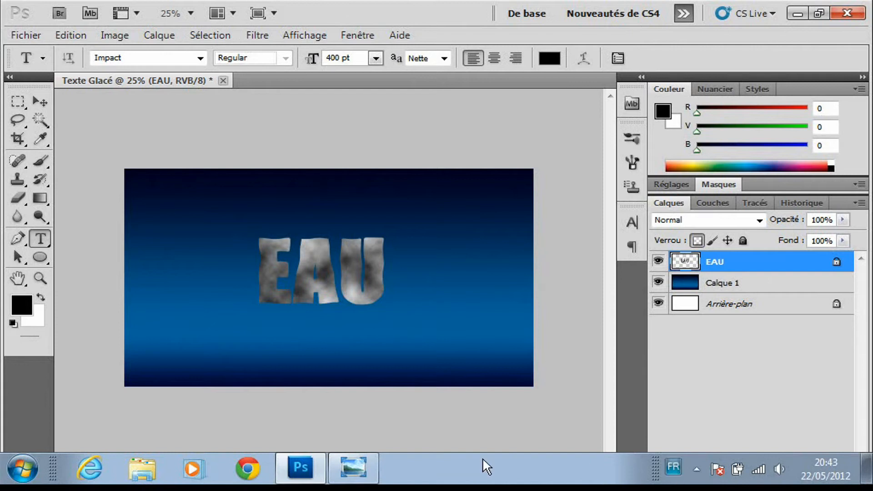
mouse_move(682, 13)
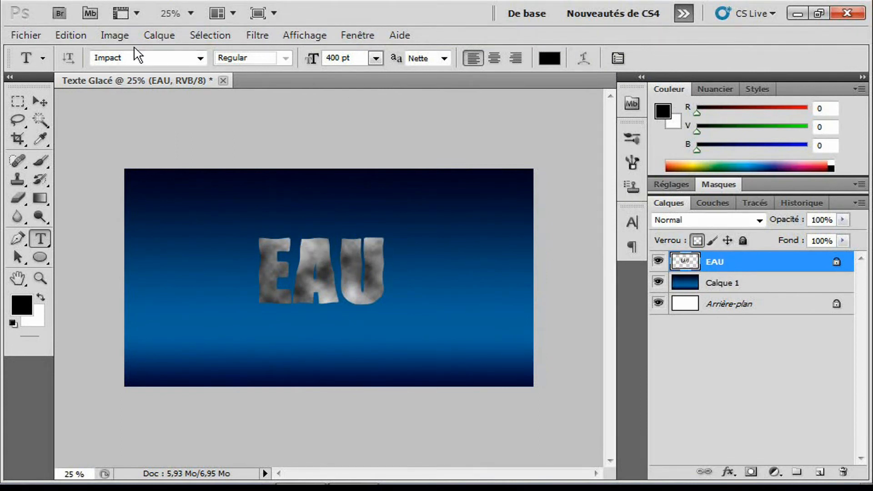
click(73, 36)
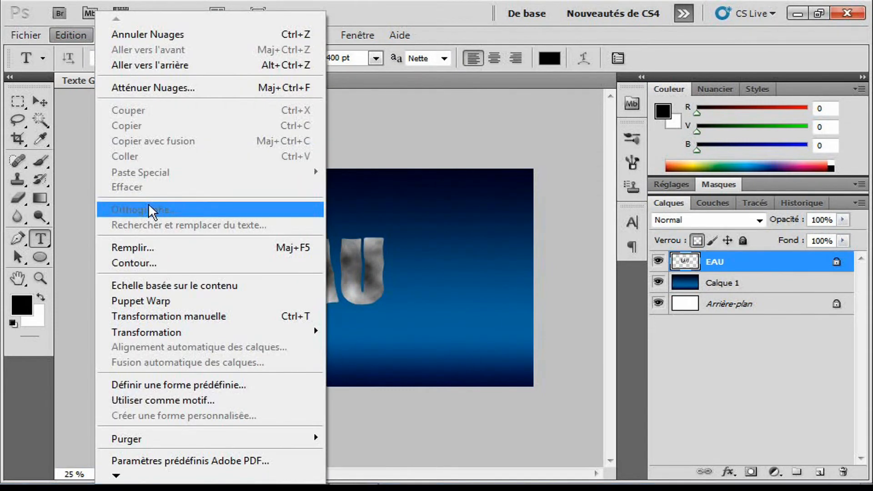
click(166, 263)
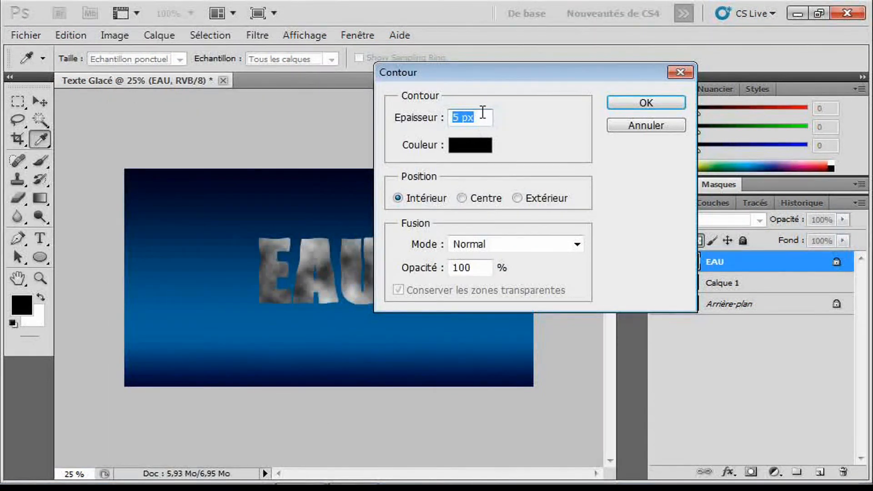
click(486, 117)
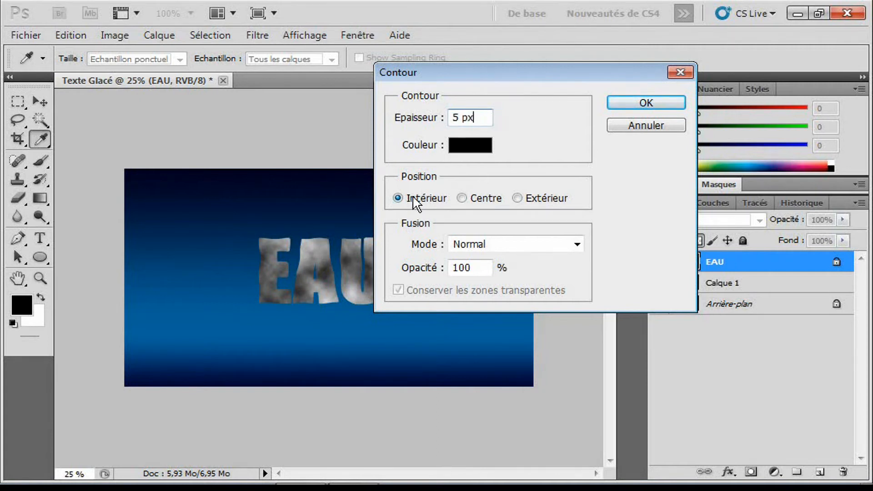
click(629, 104)
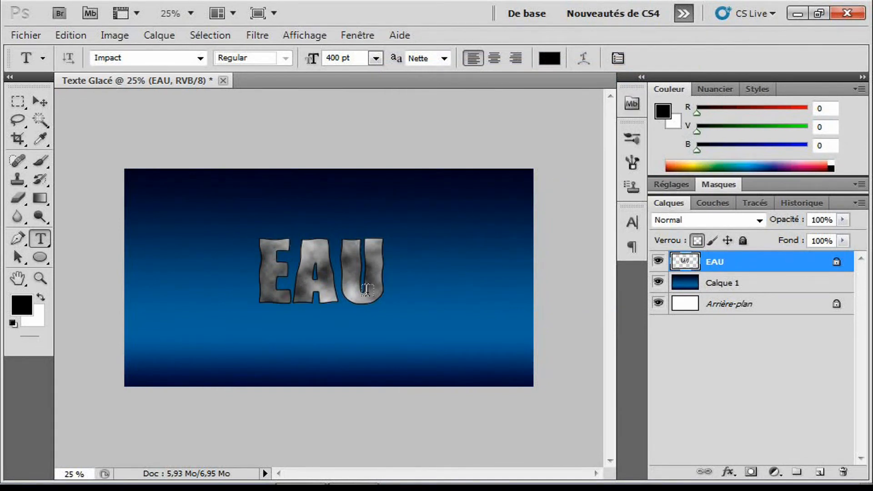
Apply a Gaussian blur (Flou gaussien) with a 7.0 pixel radius to the EAU layer.
click(312, 42)
mouse_move(264, 42)
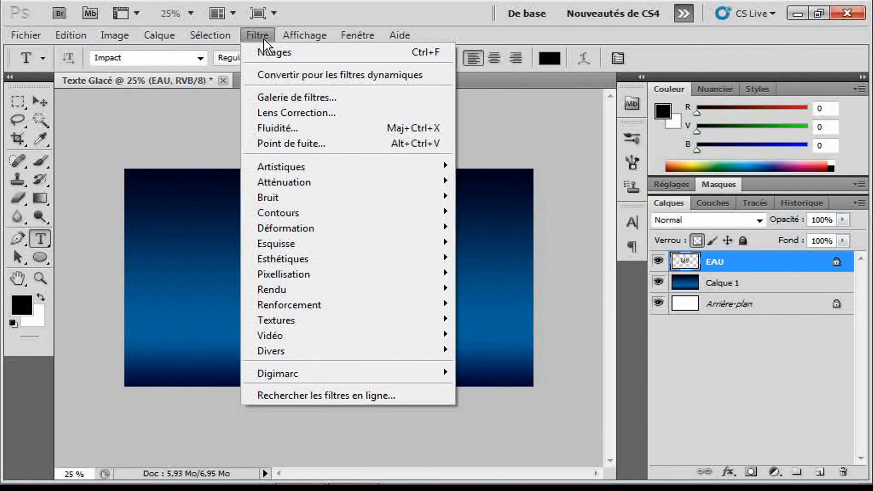
mouse_move(346, 166)
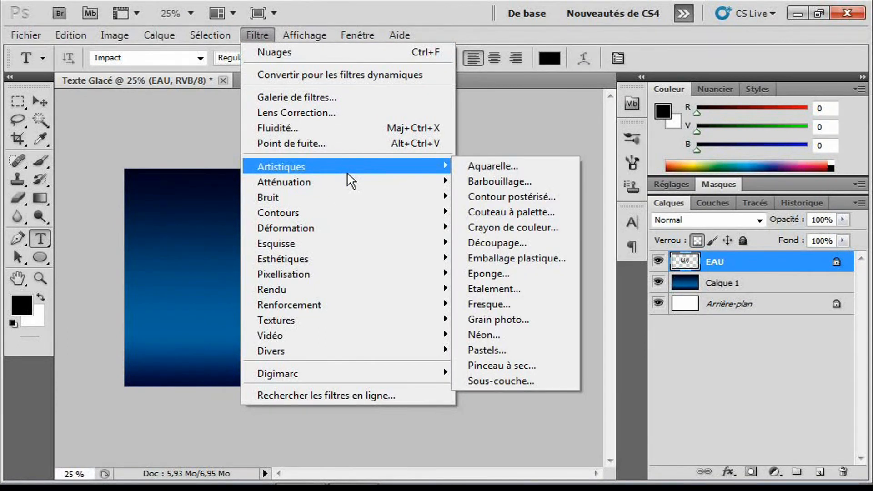
mouse_move(416, 181)
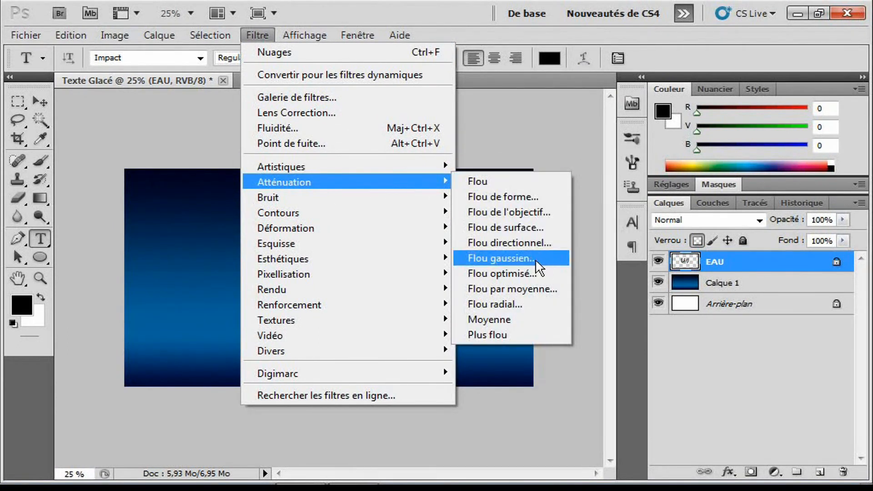
click(519, 260)
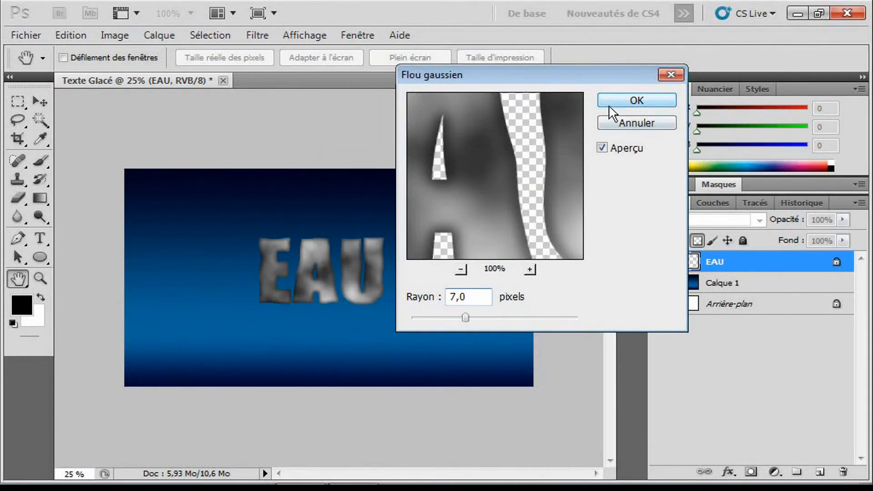
click(636, 100)
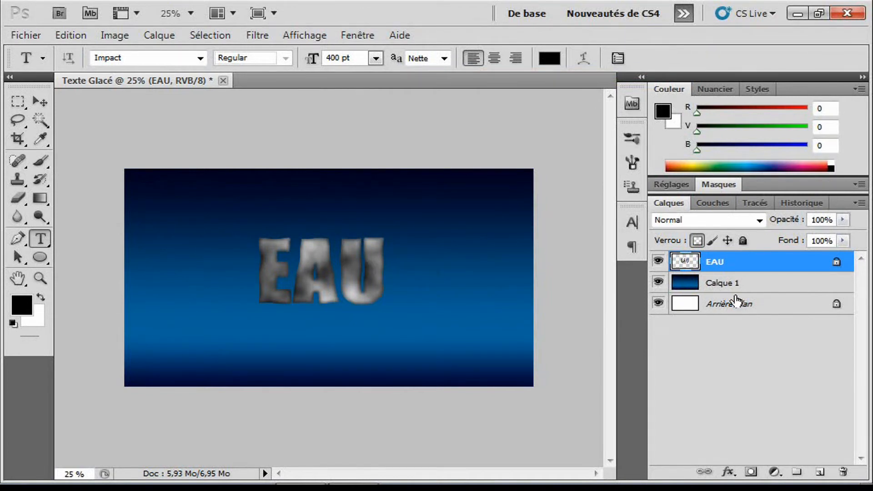
Duplicate the EAU layer, keeping the suggested name EAU copie.
right_click(746, 268)
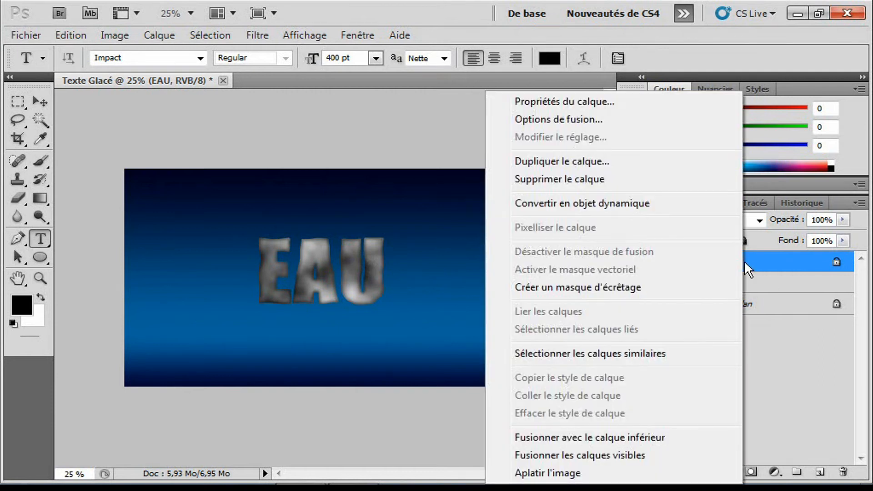
click(561, 163)
click(552, 143)
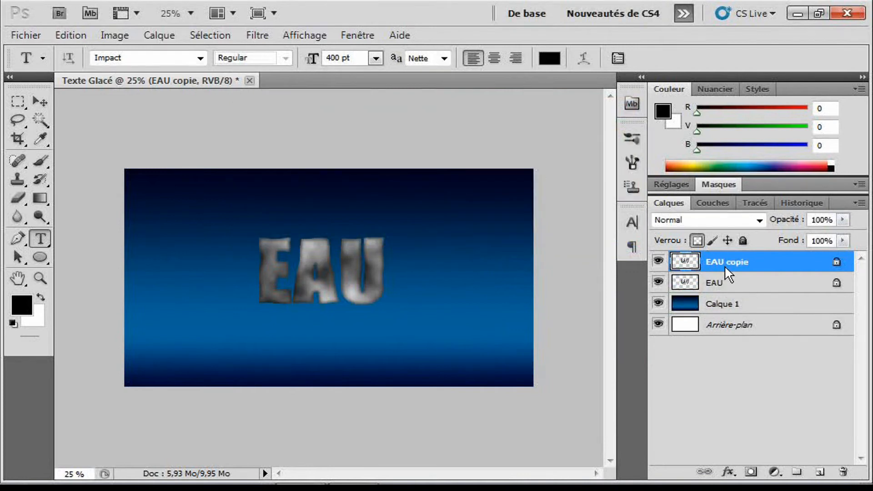
click(719, 284)
click(728, 265)
click(727, 283)
click(729, 261)
click(725, 291)
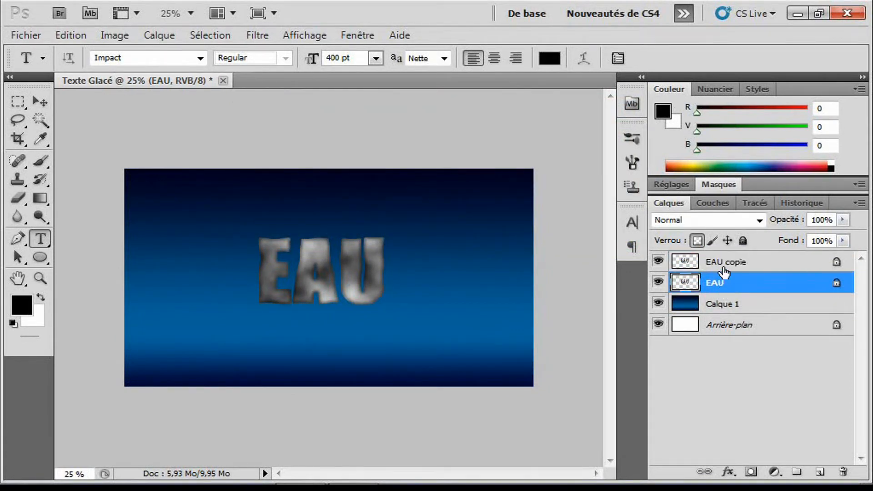
click(727, 266)
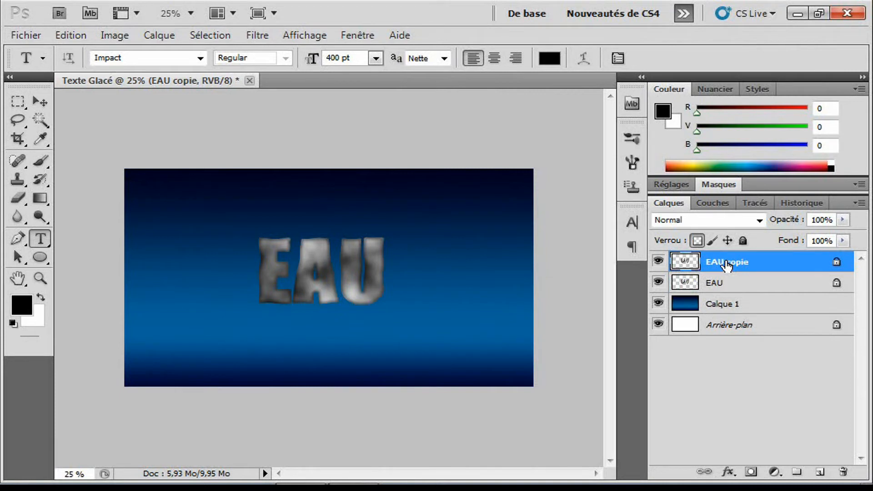
Apply the Plastic Wrap filter (Emballage plastique) to the original EAU layer with intensity 15, detail 1 and smoothness 15.
click(726, 286)
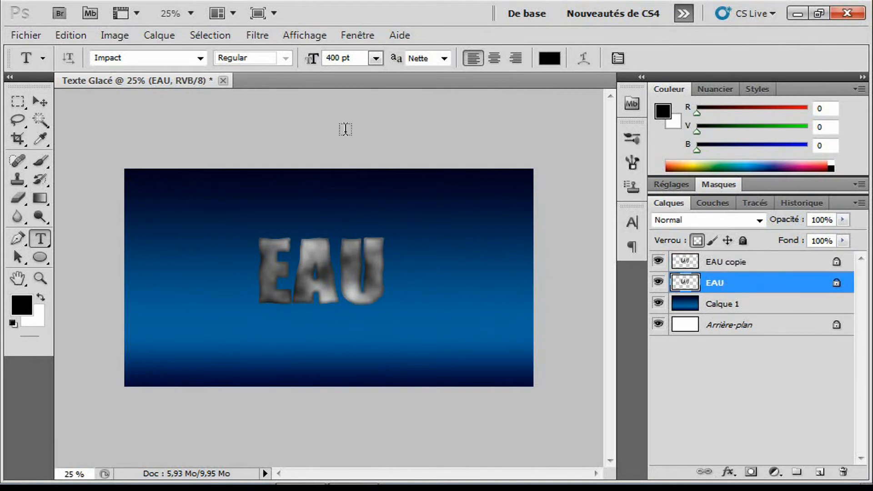
click(259, 36)
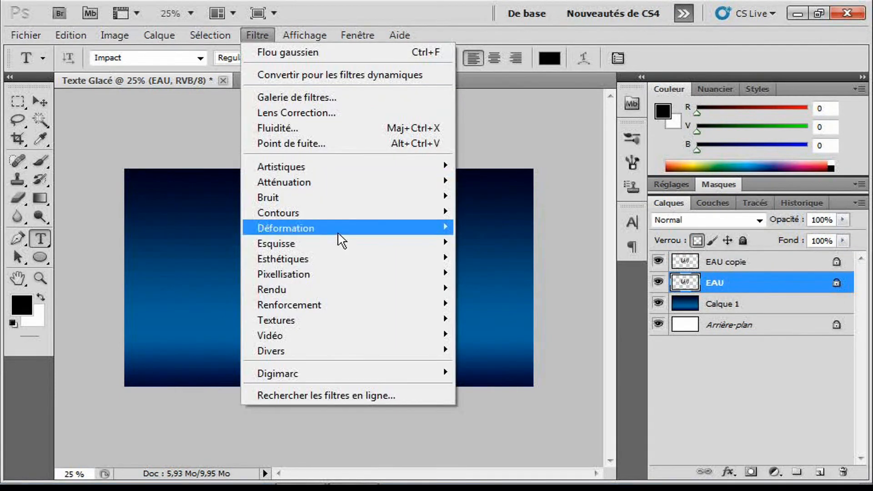
mouse_move(345, 166)
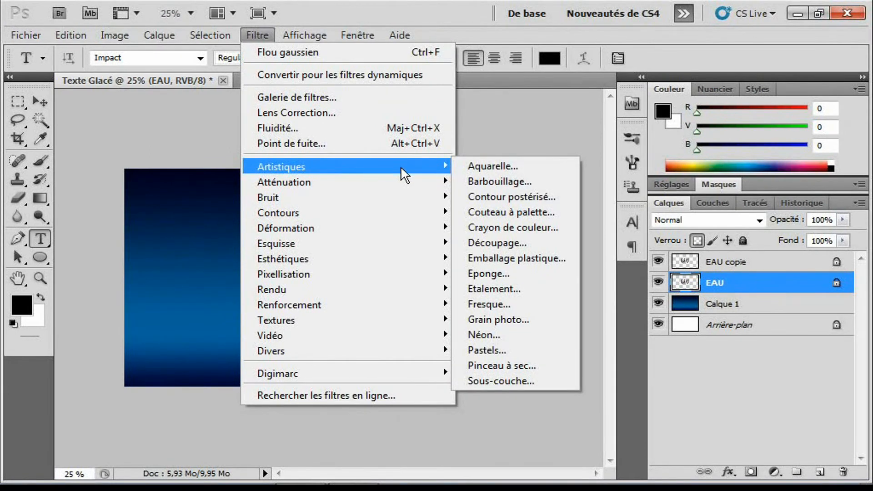
click(520, 257)
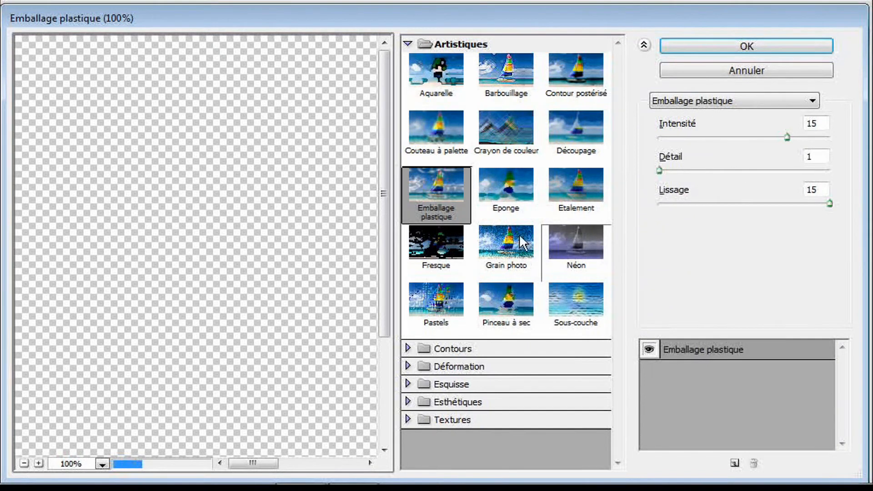
drag(385, 248, 387, 325)
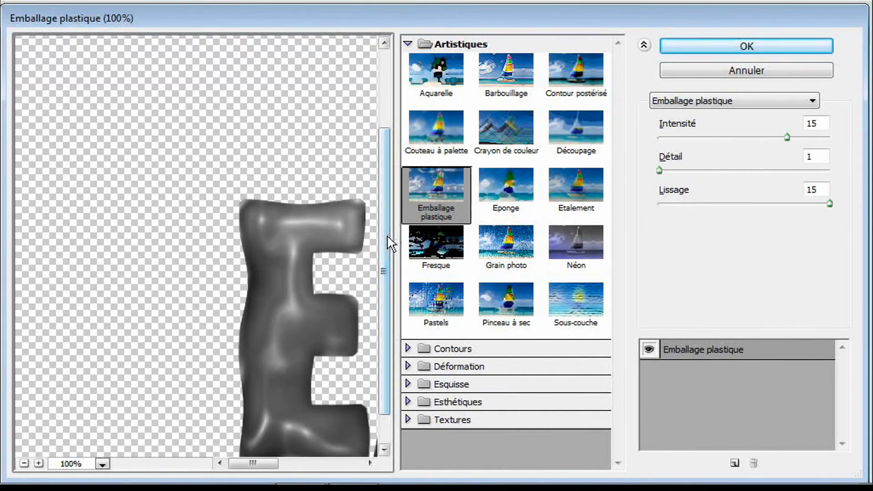
mouse_move(266, 464)
mouse_down()
mouse_move(285, 468)
mouse_move(274, 462)
mouse_up()
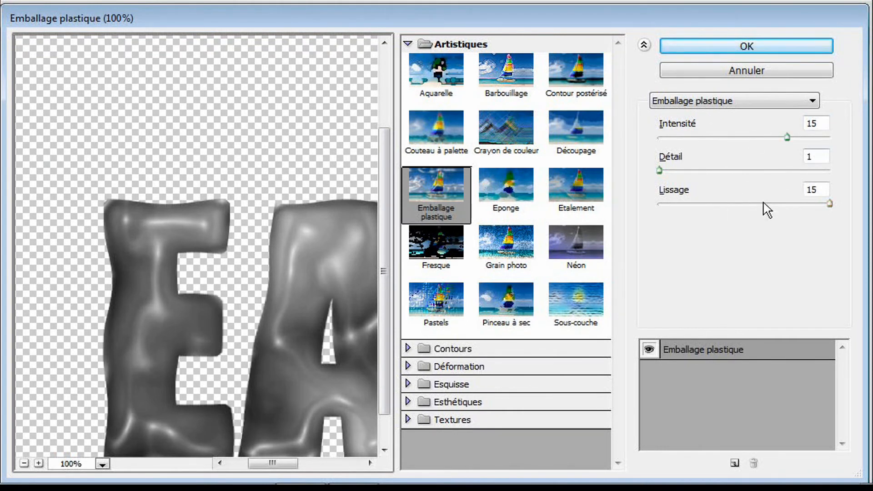
click(739, 45)
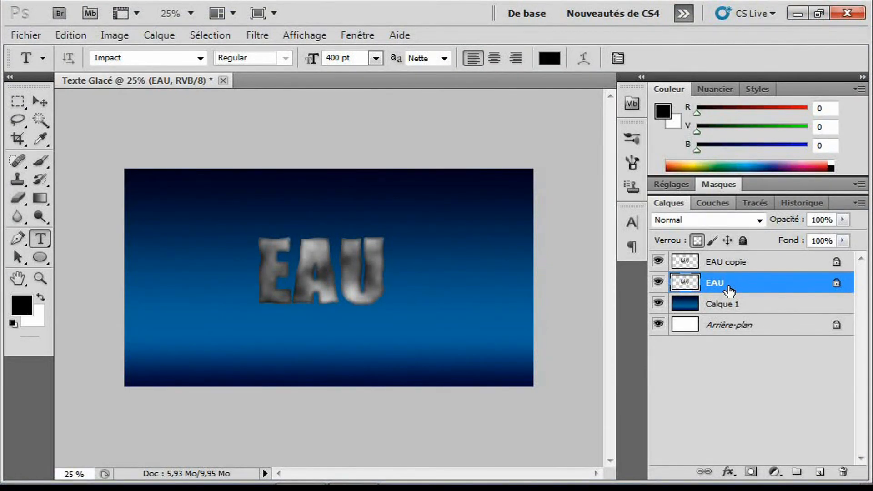
Apply the Chrome filter to the EAU copie layer with detail 0 and smoothness 10.
click(729, 266)
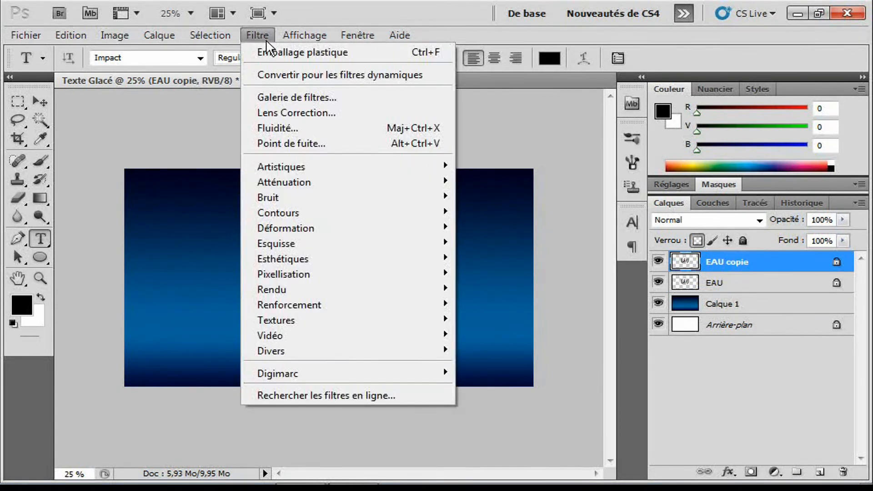
mouse_move(364, 241)
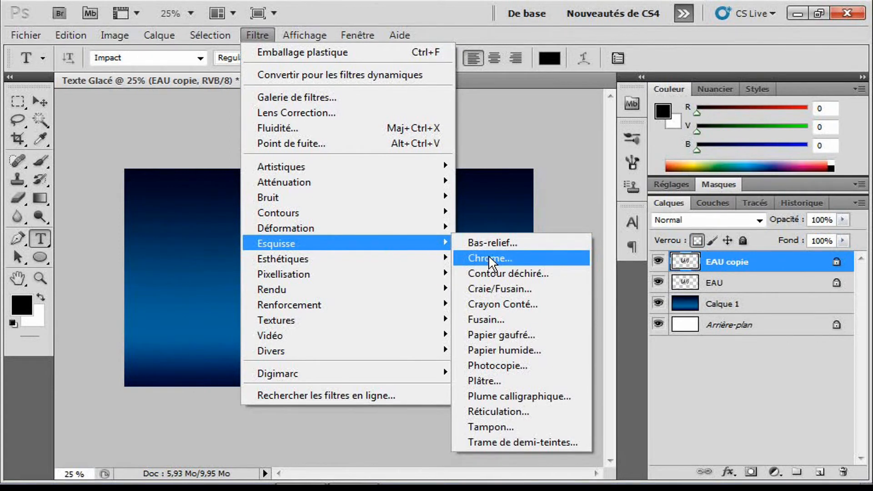
click(491, 260)
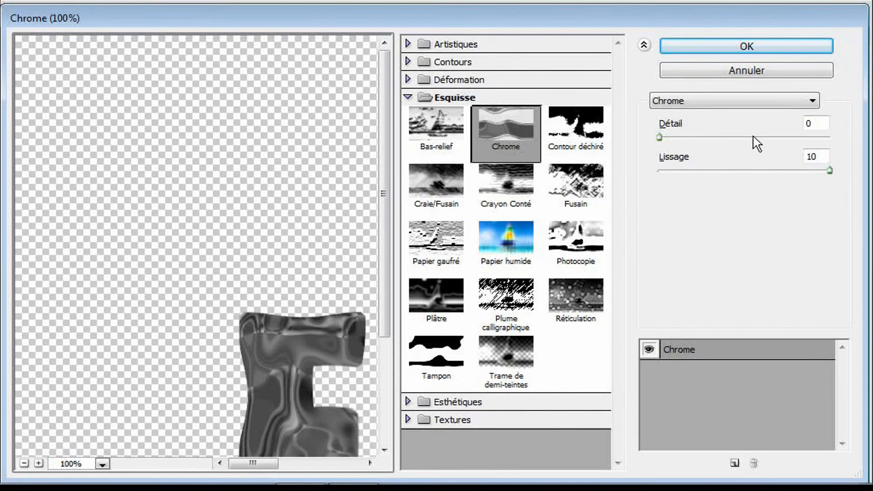
click(726, 52)
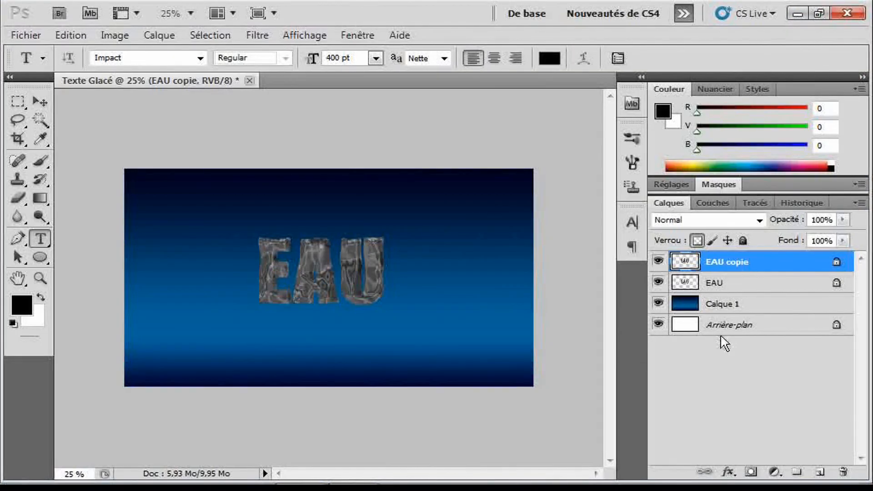
click(722, 283)
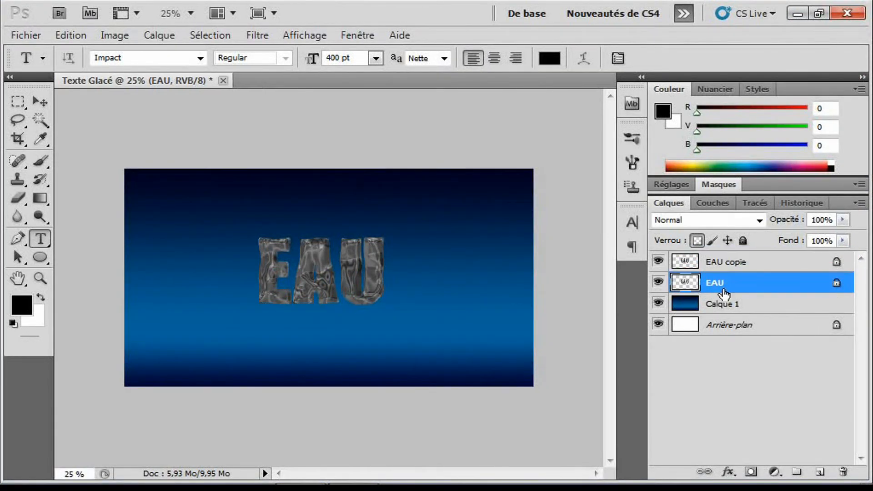
click(721, 262)
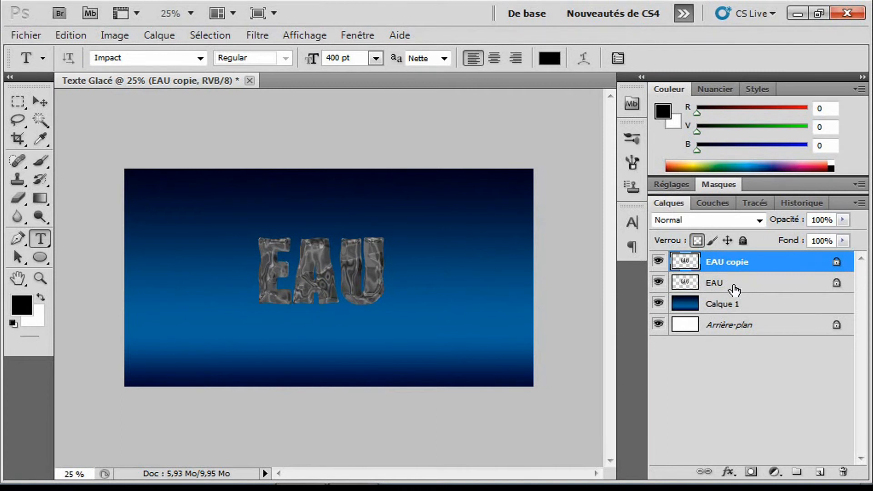
click(733, 287)
click(733, 268)
click(732, 280)
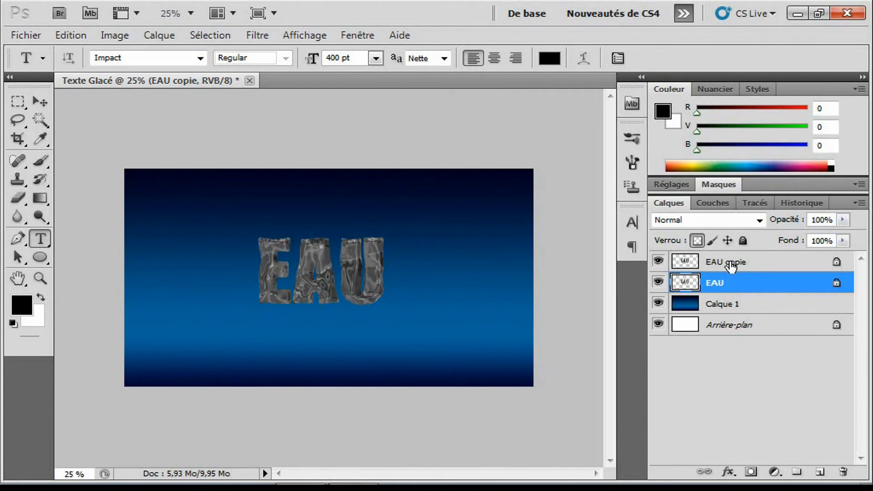
Set the blending mode of the EAU copie layer to Overlay (Incrustation).
click(730, 267)
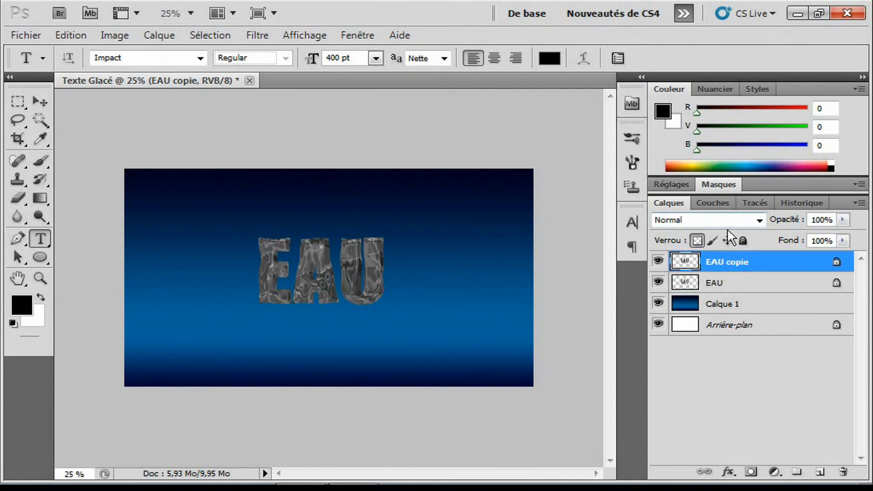
click(760, 220)
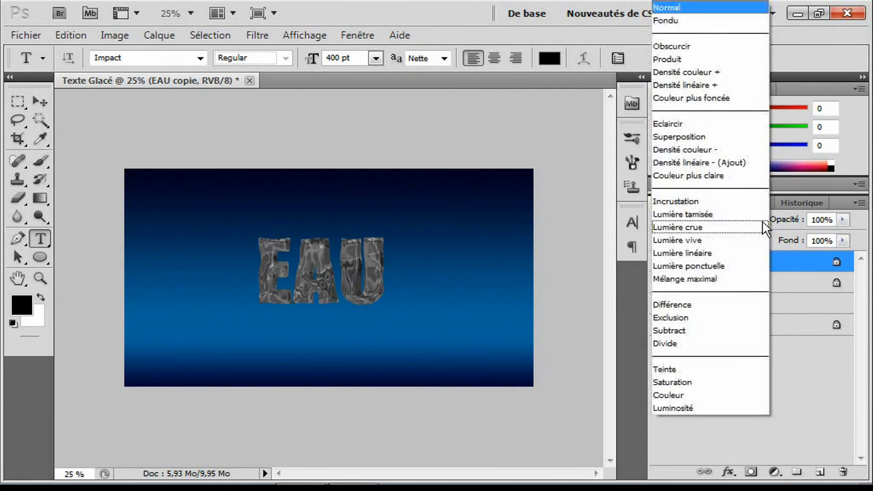
click(737, 210)
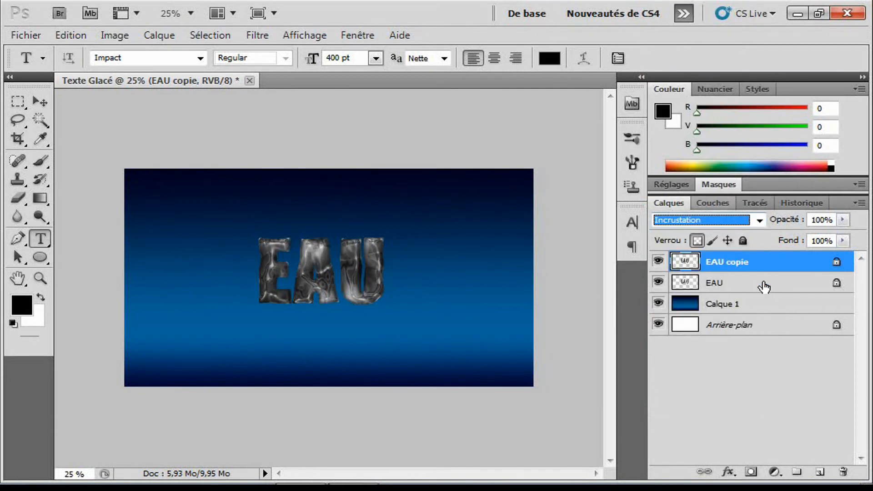
Set the blending mode of the EAU layer to Overlay (Incrustation).
click(753, 284)
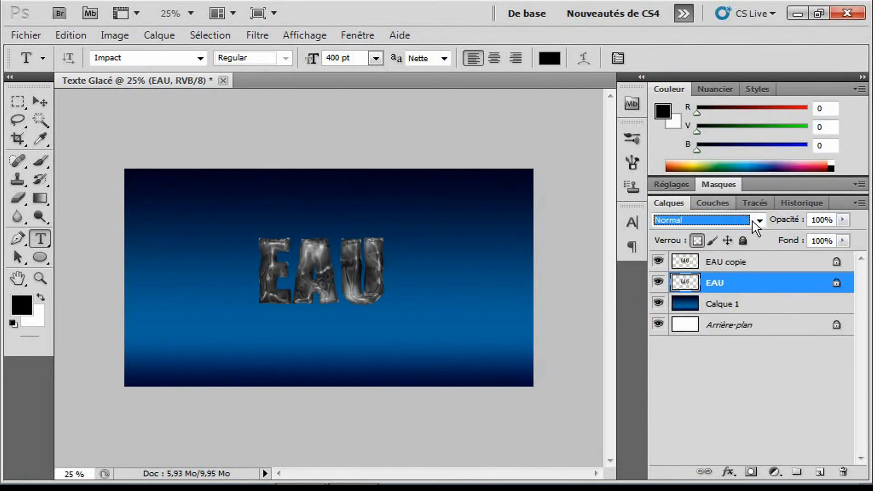
click(760, 221)
click(736, 209)
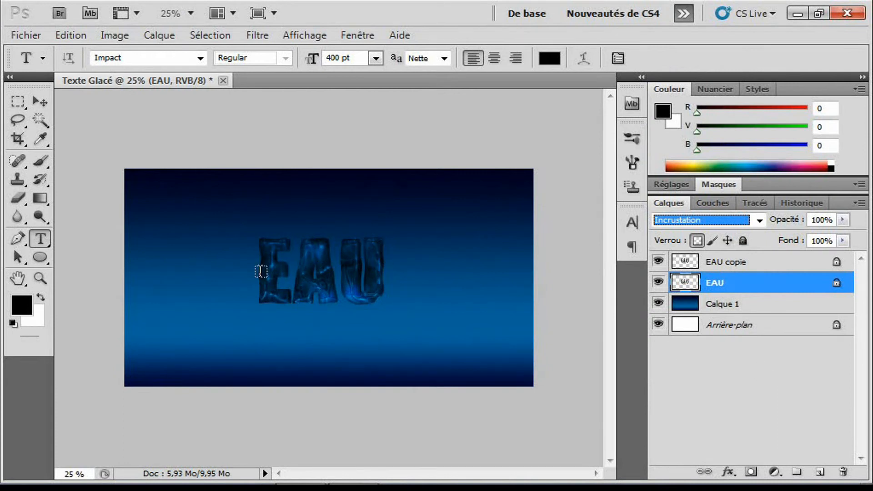
click(736, 352)
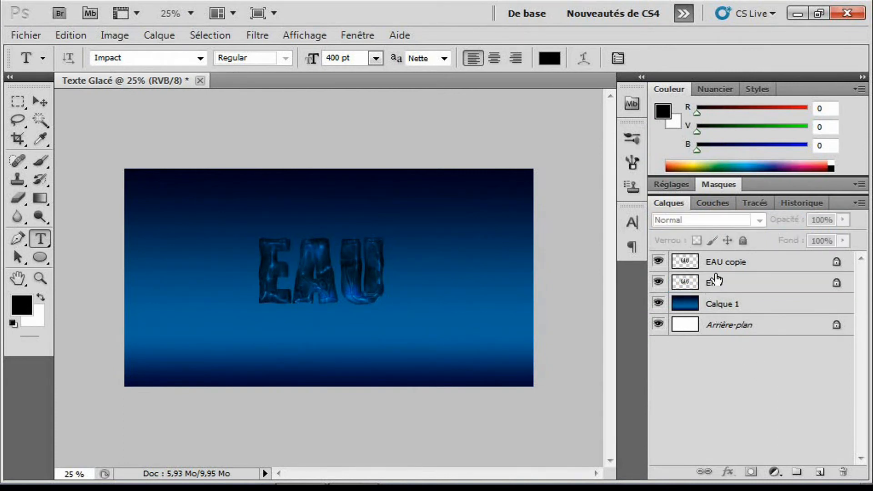
Duplicate the EAU layer, keeping the suggested name.
click(713, 282)
click(719, 266)
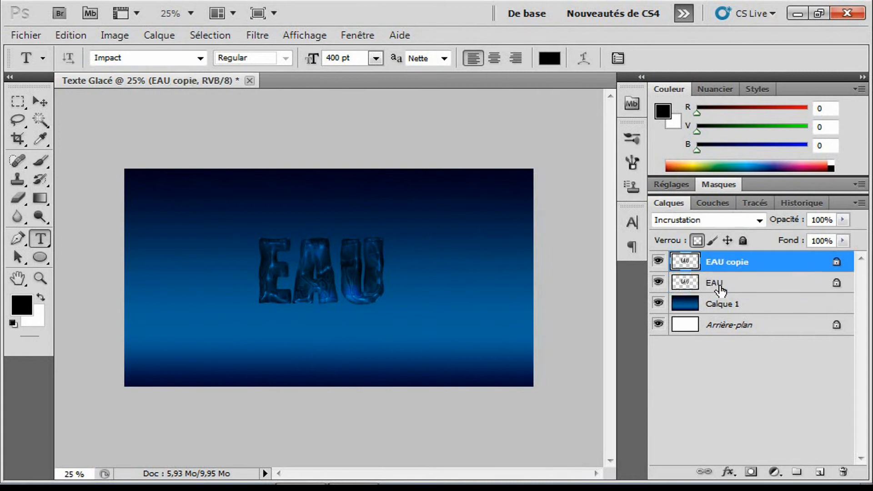
click(716, 290)
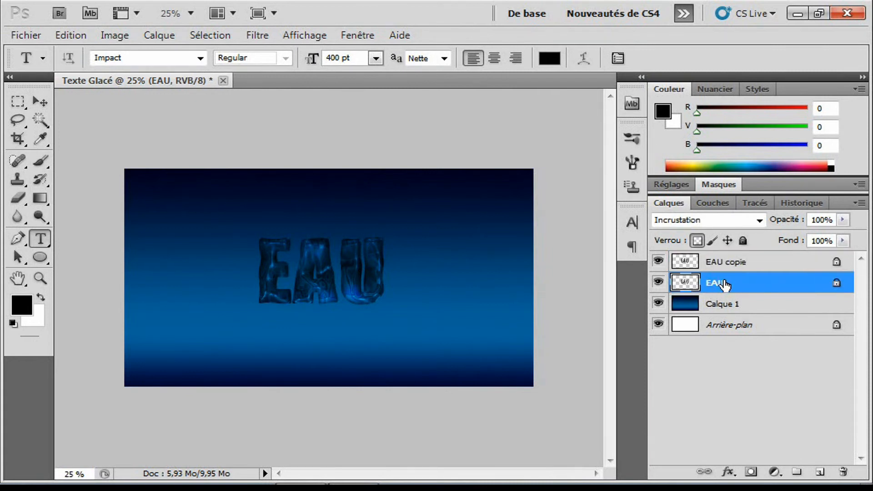
right_click(723, 284)
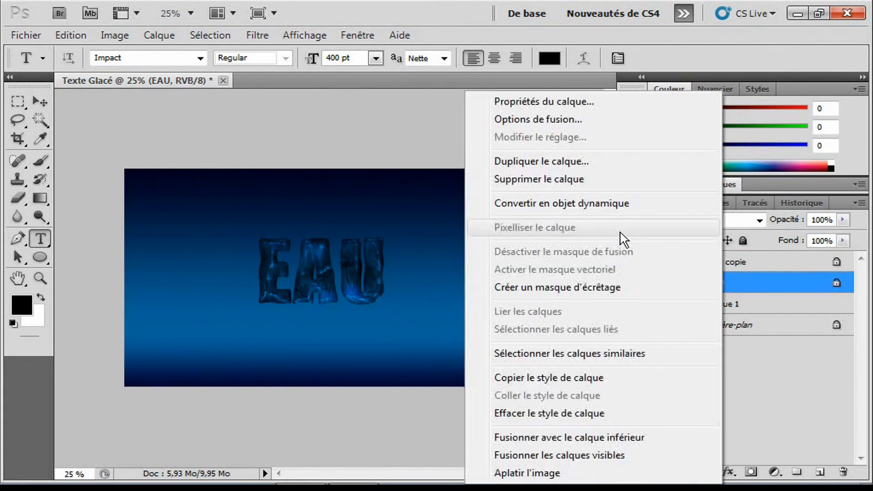
click(558, 162)
click(561, 138)
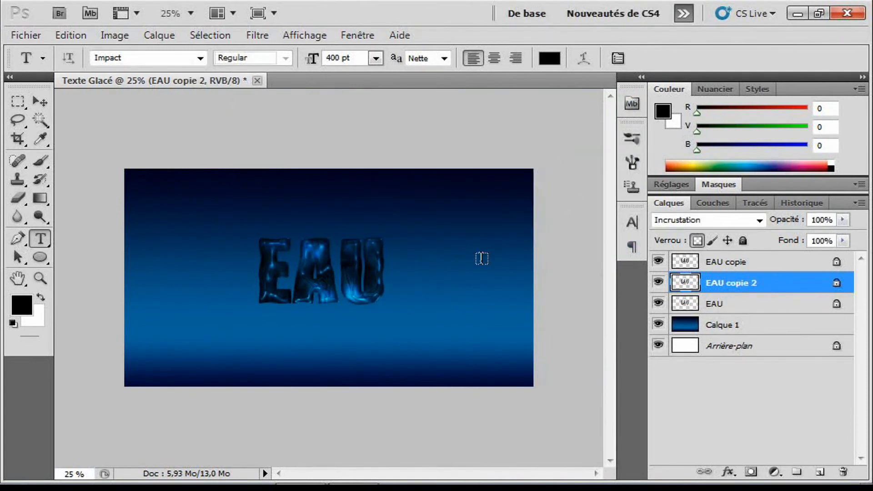
Duplicate the EAU copie 2 layer, keeping the suggested name.
right_click(722, 293)
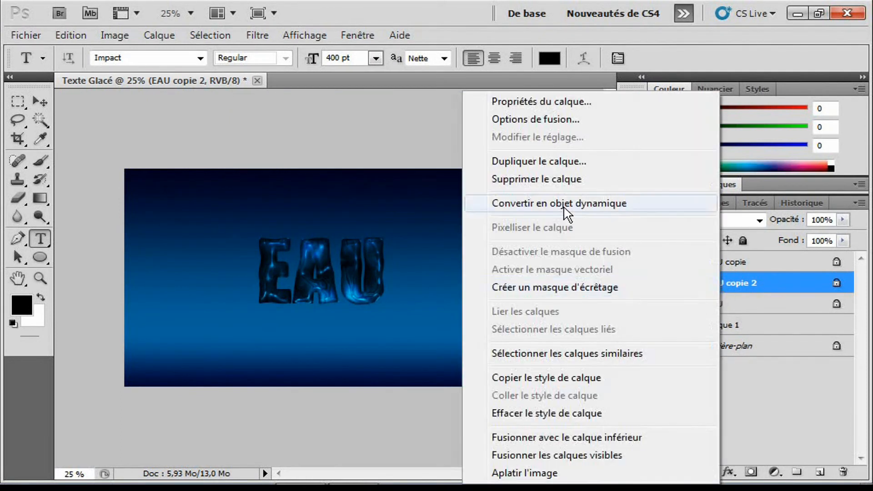
click(537, 161)
click(581, 135)
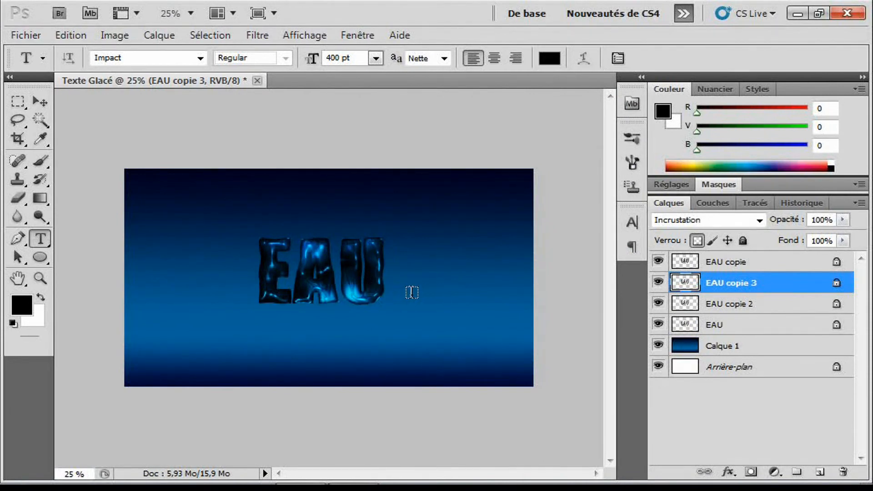
Remove the transparent pixel lock from the four EAU layers: EAU copie, EAU copie 3, EAU copie 2 and EAU.
click(716, 309)
click(721, 326)
click(726, 287)
click(724, 323)
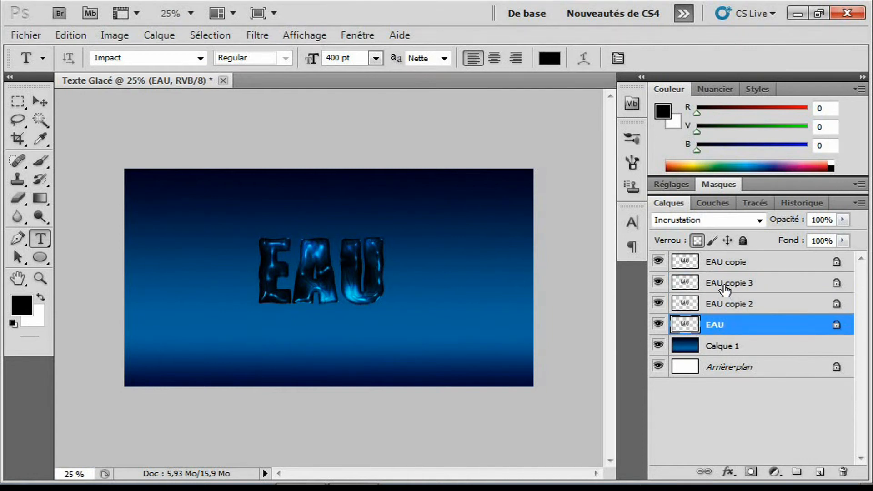
click(723, 284)
click(725, 267)
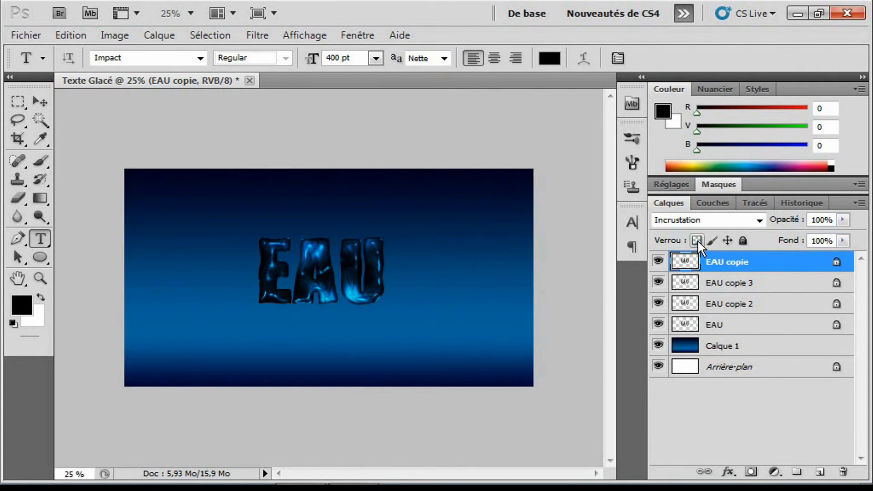
click(717, 283)
click(714, 302)
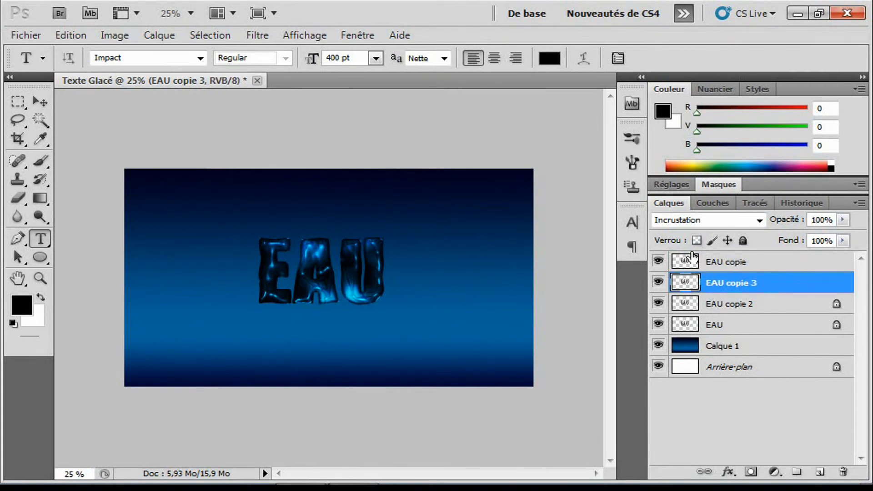
click(696, 240)
click(714, 325)
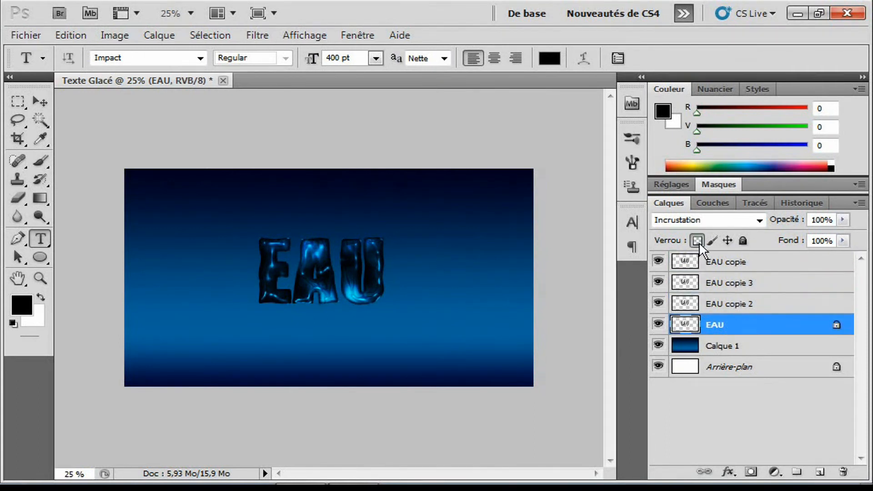
click(697, 240)
Set the opacity of the EAU copie layer to 45%.
click(726, 263)
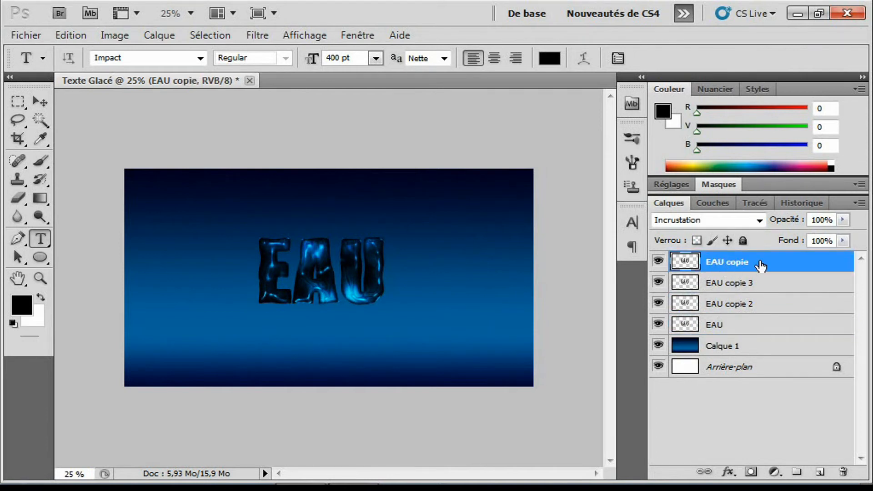
click(842, 220)
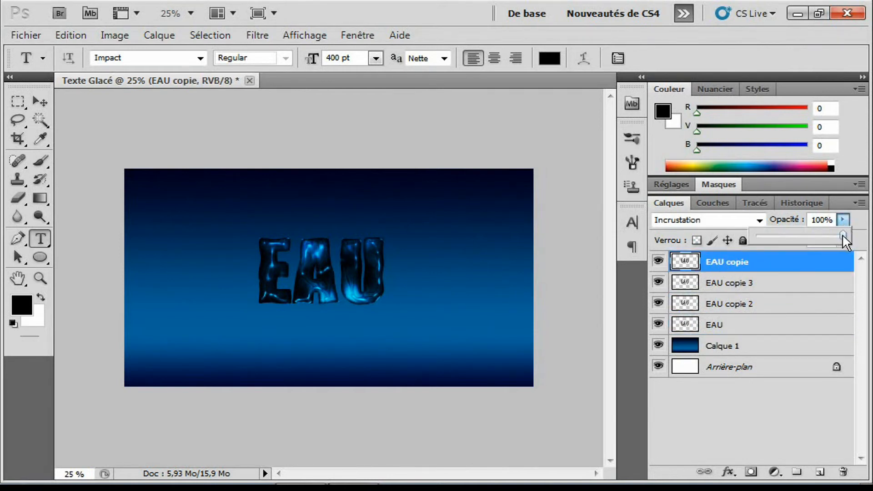
drag(800, 234, 788, 236)
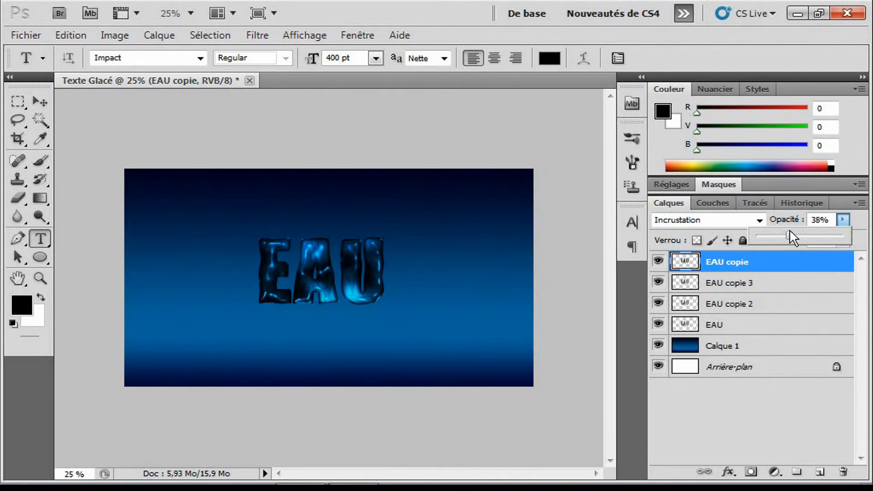
Set the opacity of the EAU copie 3 layer to 50%.
click(779, 283)
click(842, 219)
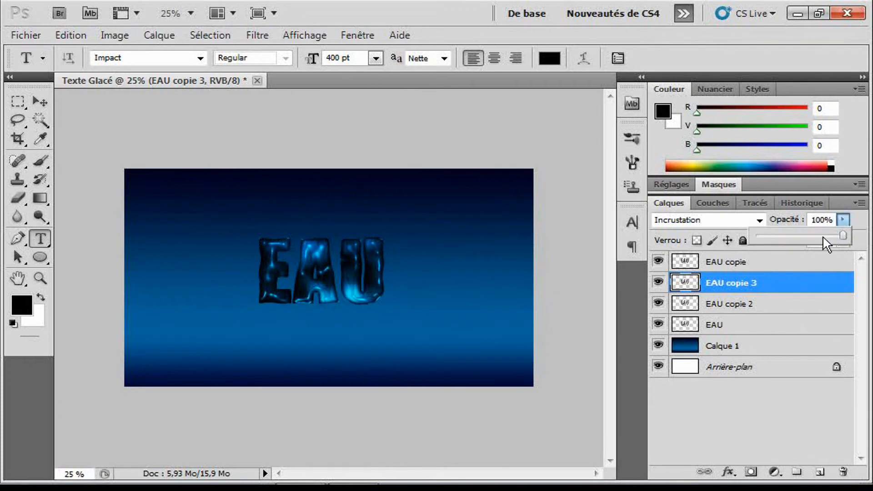
drag(807, 236, 790, 235)
drag(800, 236, 797, 239)
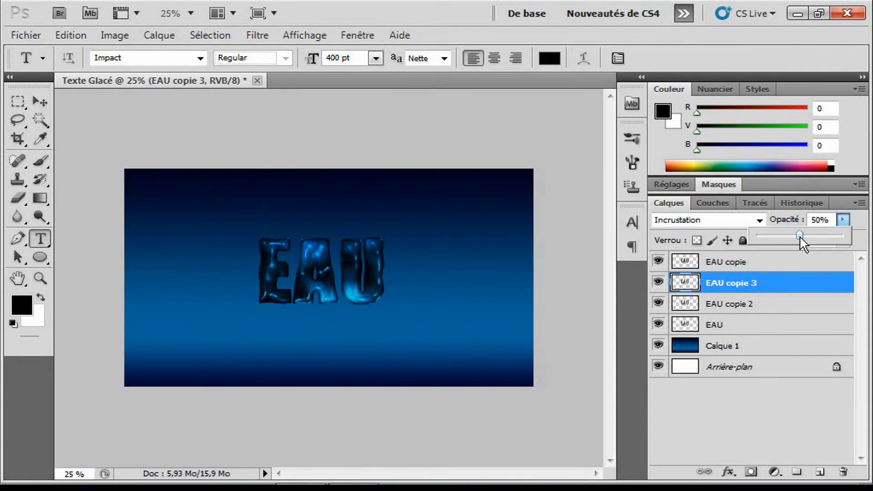
Set the opacity of the EAU copie 2 layer to 65%.
click(782, 323)
click(750, 303)
click(843, 220)
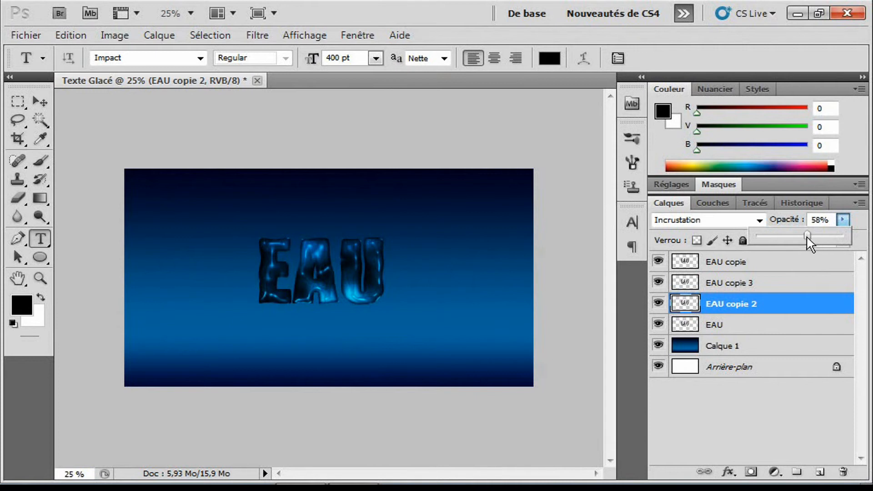
drag(808, 243, 806, 244)
drag(809, 236, 811, 235)
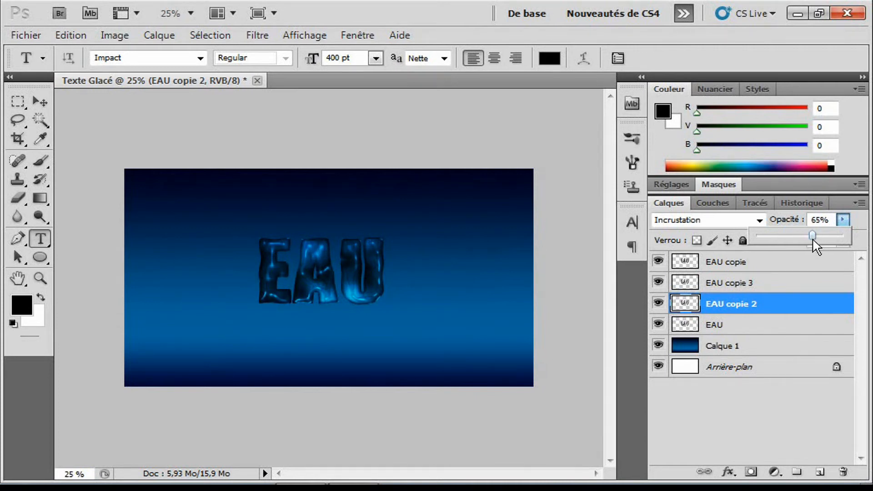
click(799, 286)
Check the opacity of each EAU layer, and view the reference image texte-glace in the Windows photo viewer.
click(789, 263)
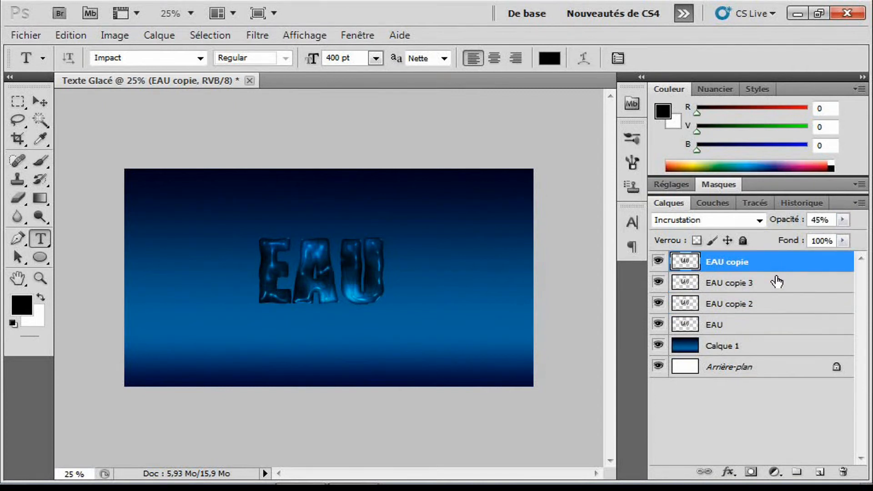
click(808, 283)
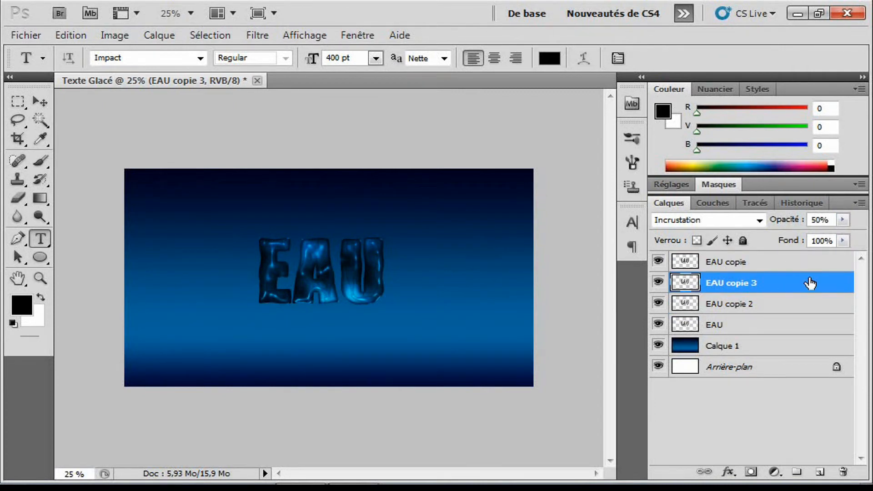
click(788, 296)
click(778, 326)
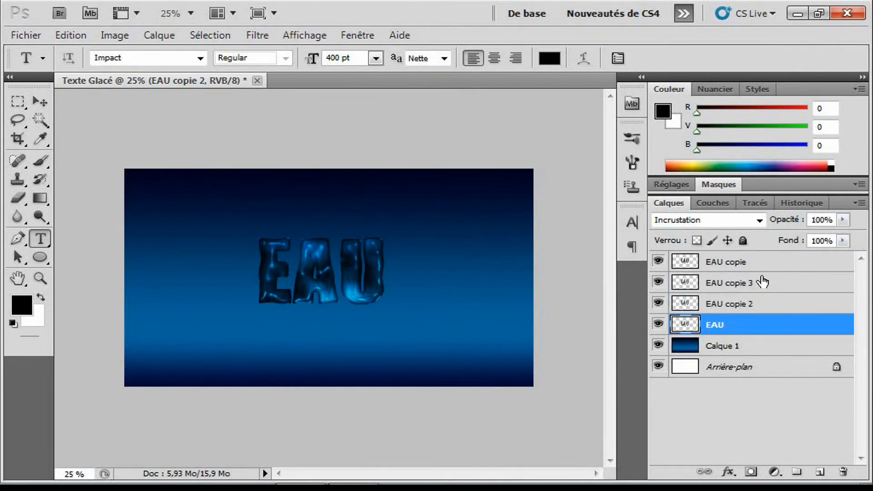
click(760, 265)
click(766, 325)
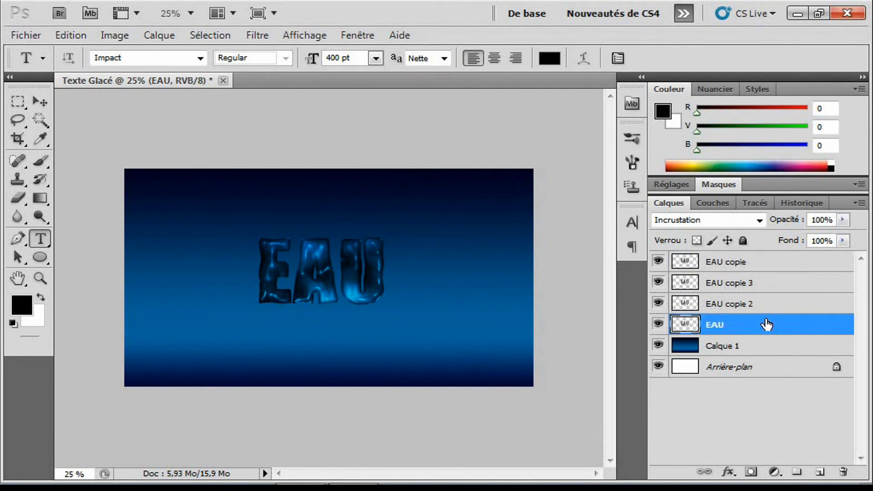
click(750, 263)
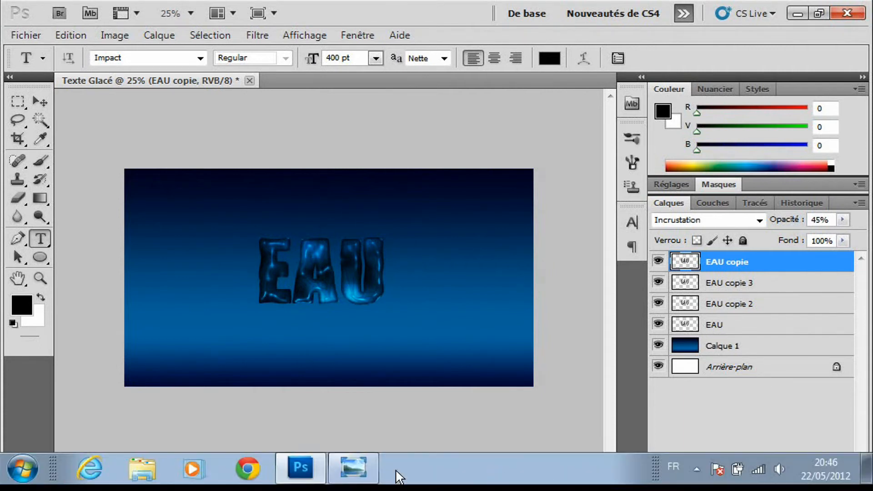
click(353, 475)
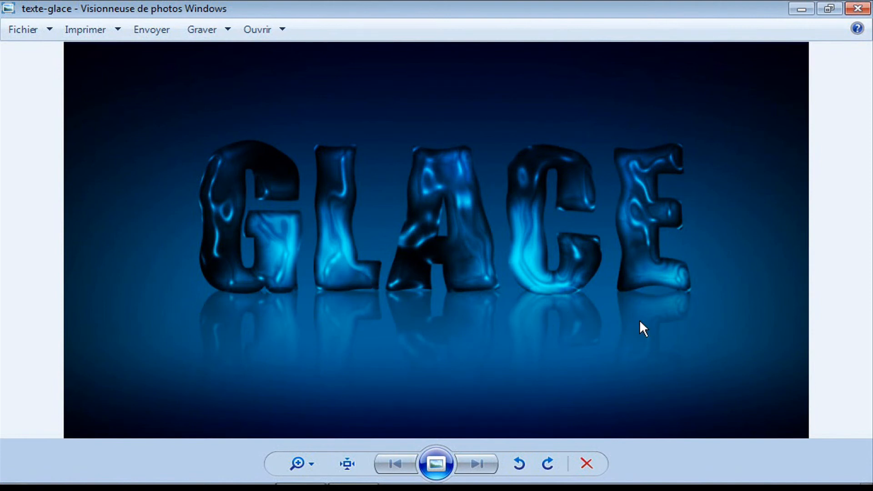
click(801, 9)
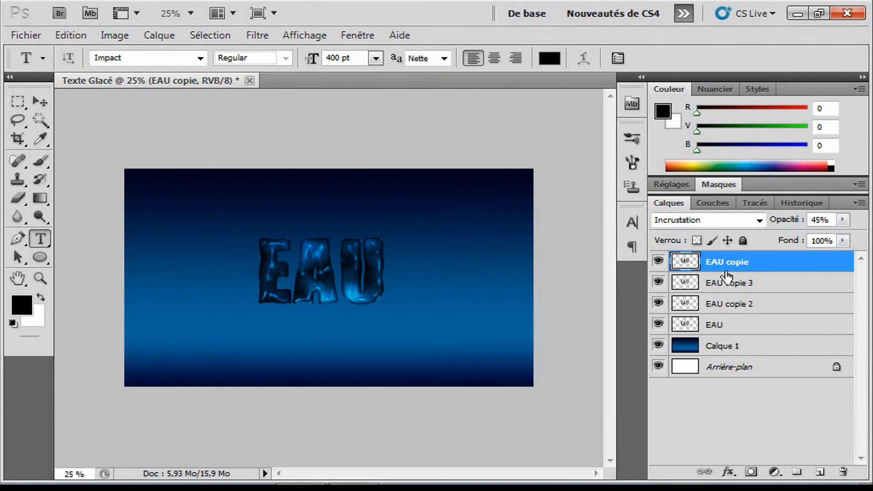
Group the four EAU layers, from EAU copie down to EAU.
shift+click(719, 327)
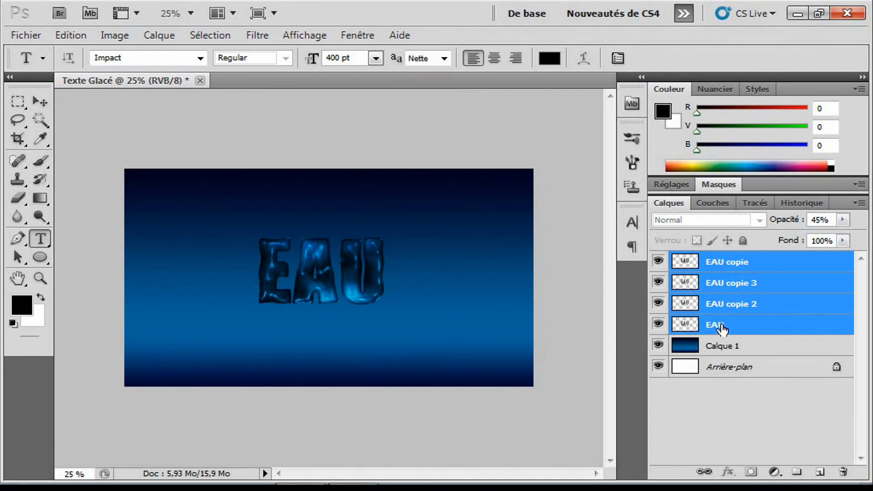
key(ctrl+g)
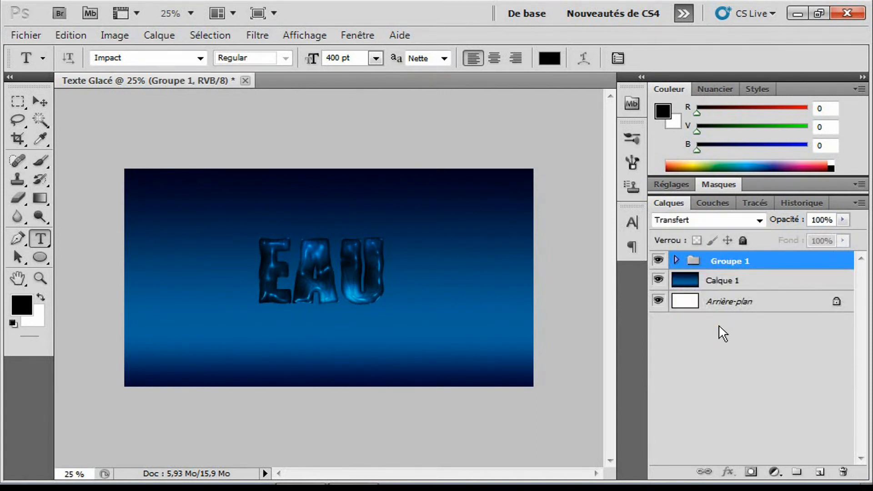
click(710, 327)
Duplicate the Groupe 1 layer group, keeping the suggested name.
click(731, 265)
right_click(738, 266)
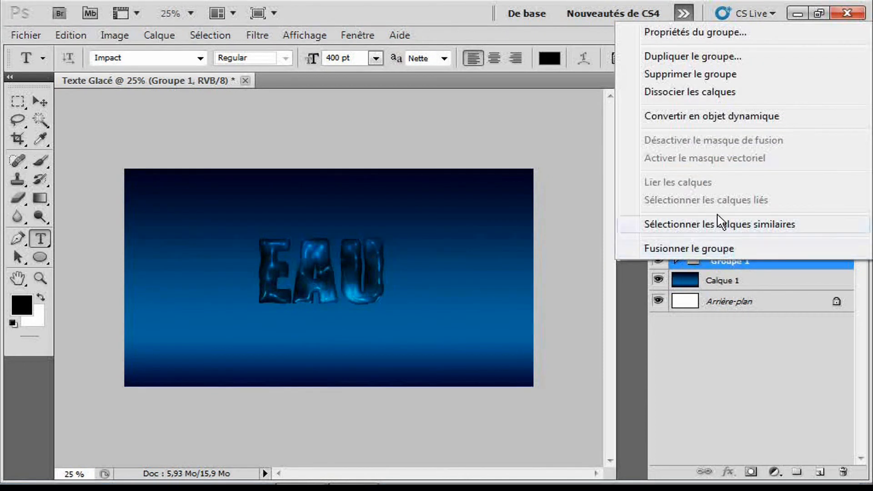
click(692, 56)
click(587, 136)
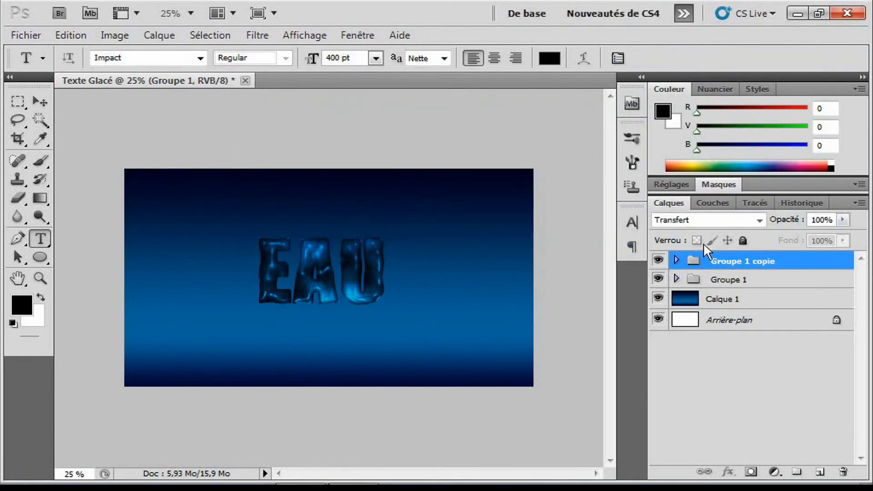
Flip the Groupe 1 copie group vertically with the Symétrie axe vertical transformation.
click(732, 279)
click(736, 260)
click(732, 279)
click(732, 261)
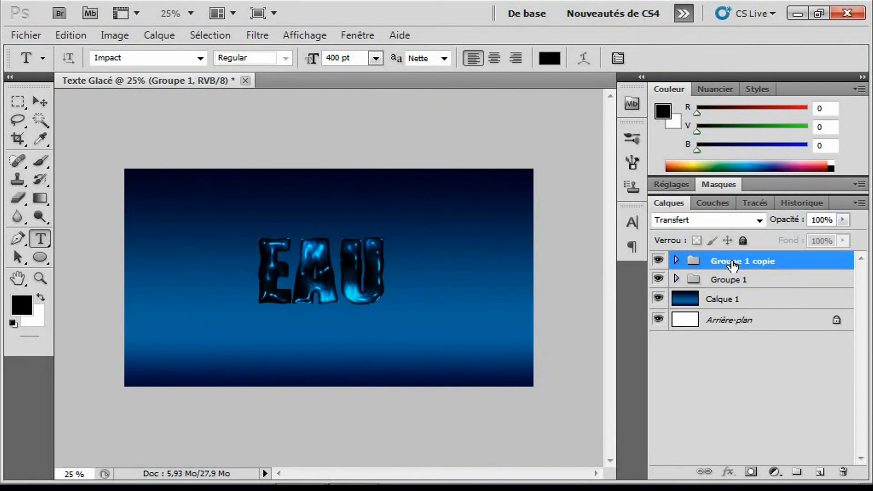
click(71, 36)
mouse_move(235, 333)
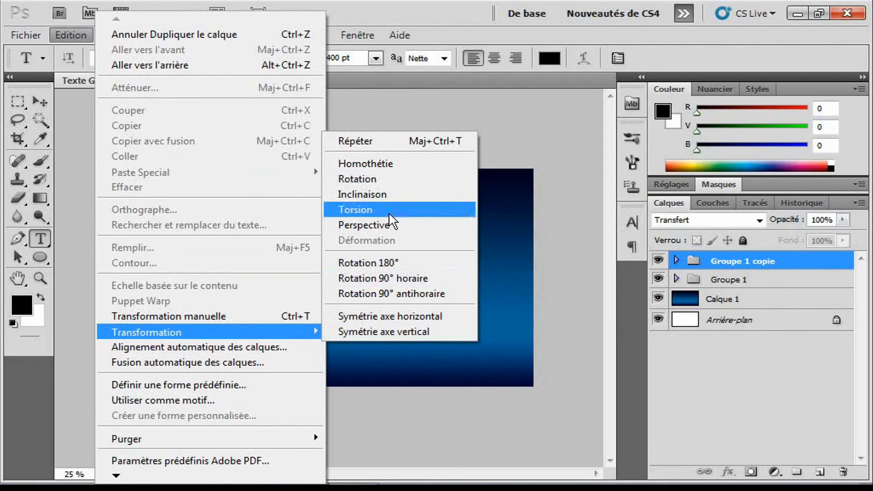
click(407, 332)
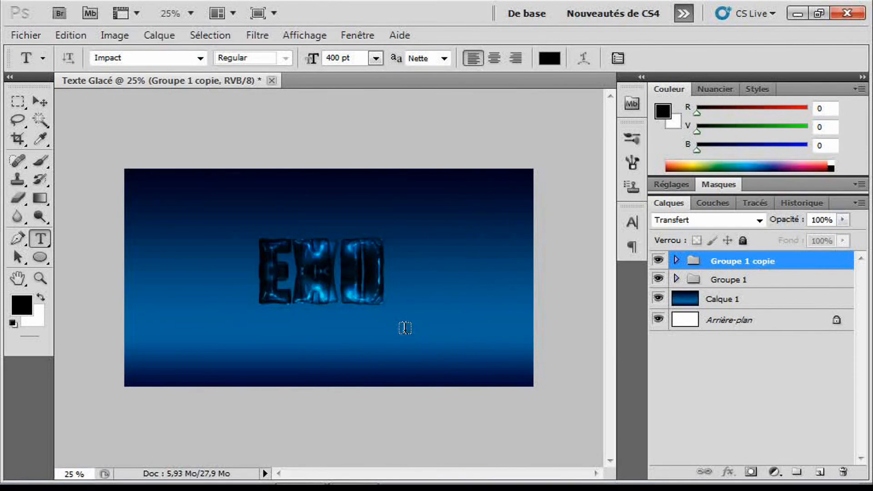
Move the flipped Groupe 1 copie group straight down until it meets the base of the original EAU text.
click(38, 99)
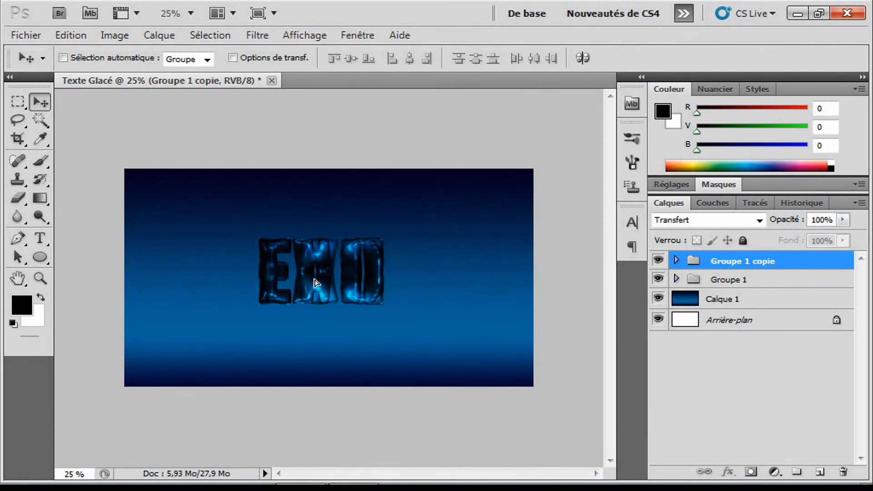
drag(317, 283, 316, 337)
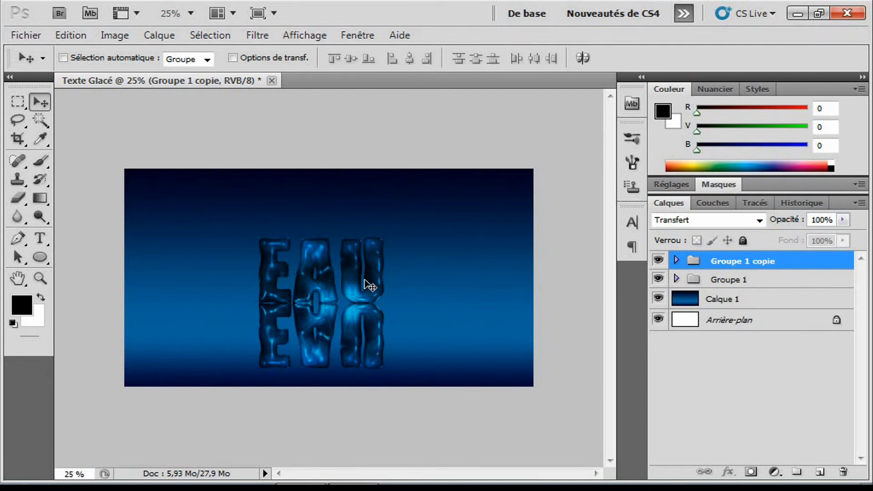
click(750, 281)
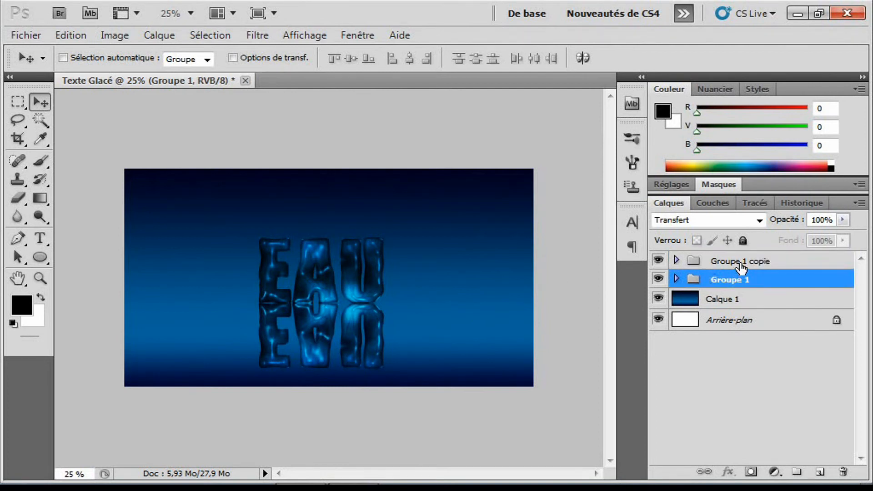
click(744, 260)
View the reflection in the reference image texte-glace in the Windows photo viewer, and return to Photoshop.
click(368, 461)
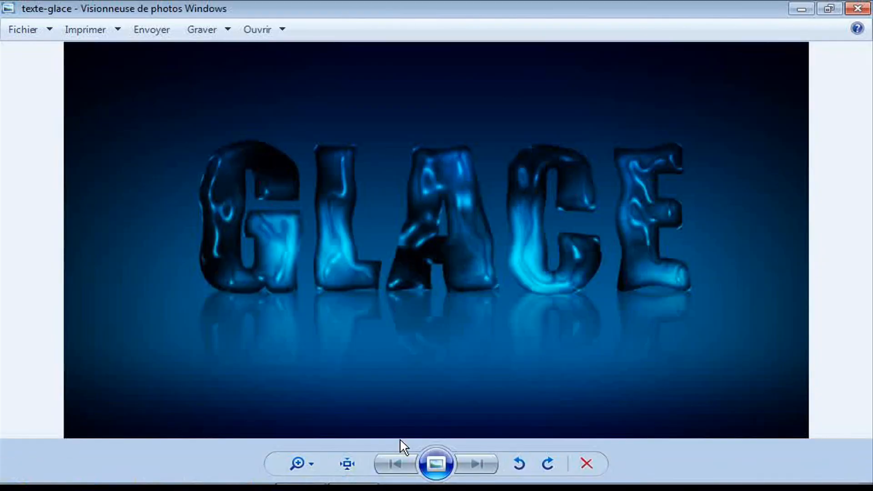
click(293, 469)
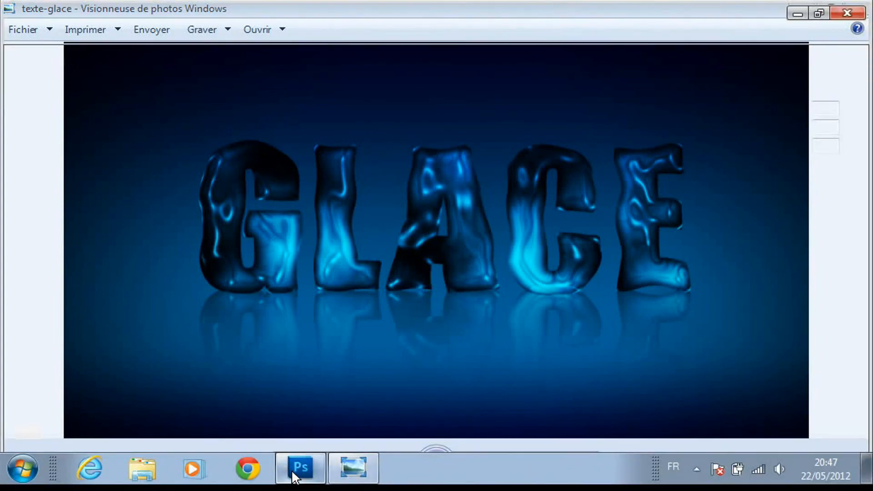
click(746, 279)
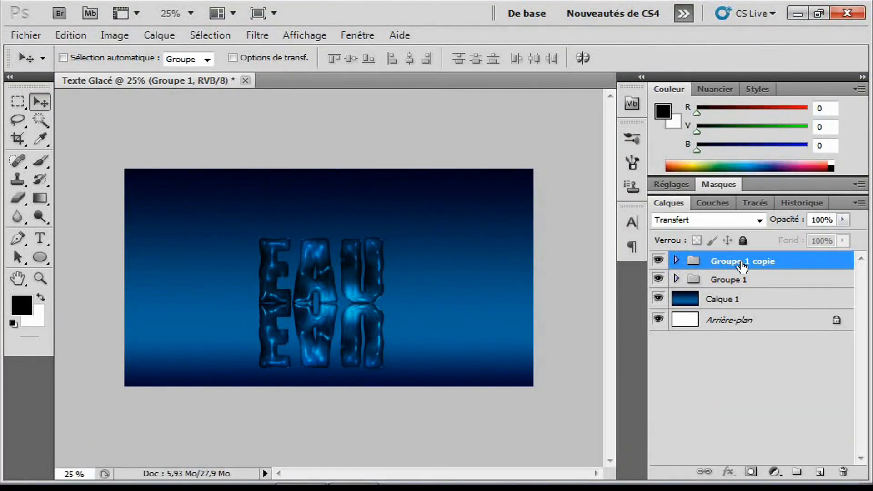
Add a layer mask to the Groupe 1 copie group and choose the Premier plan -> transparent gradient preset.
click(743, 260)
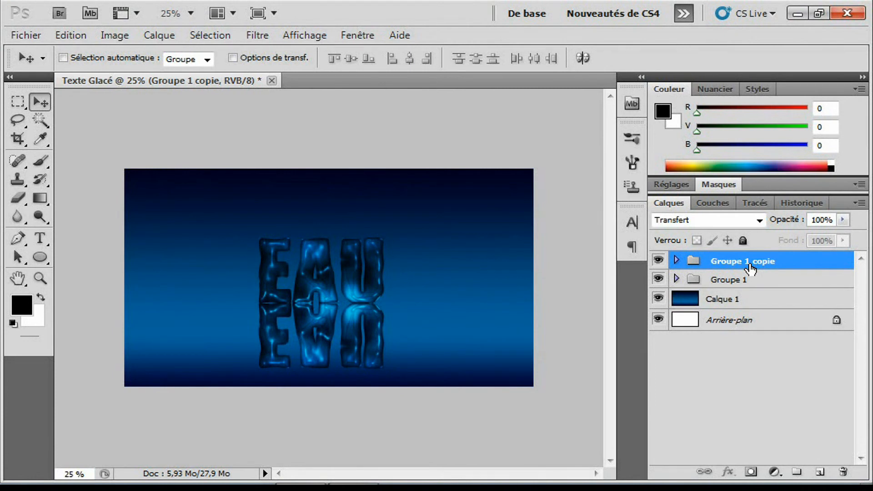
click(751, 472)
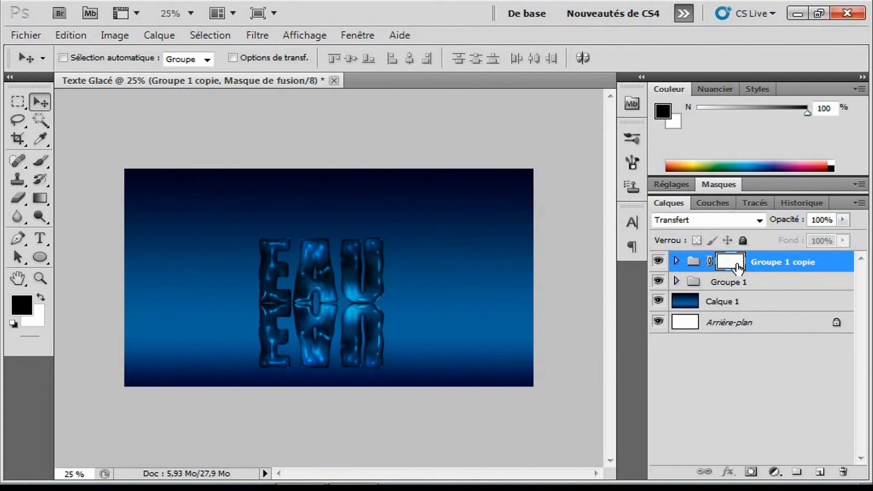
click(40, 198)
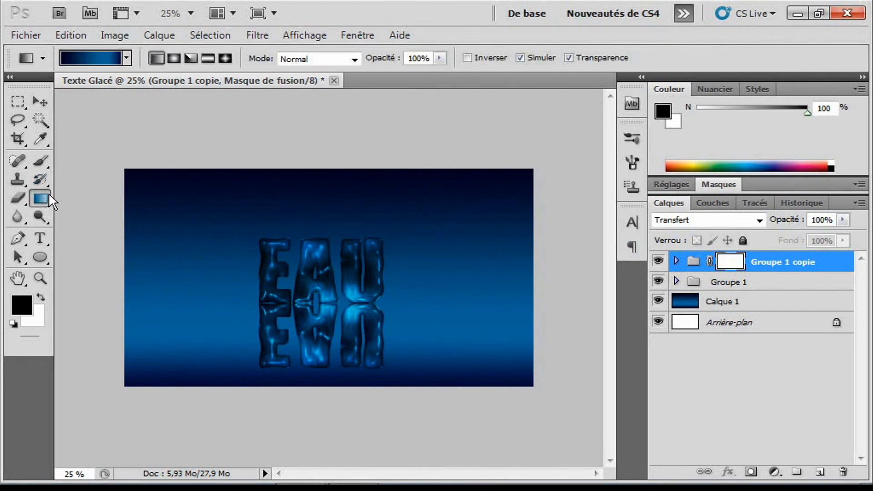
click(93, 59)
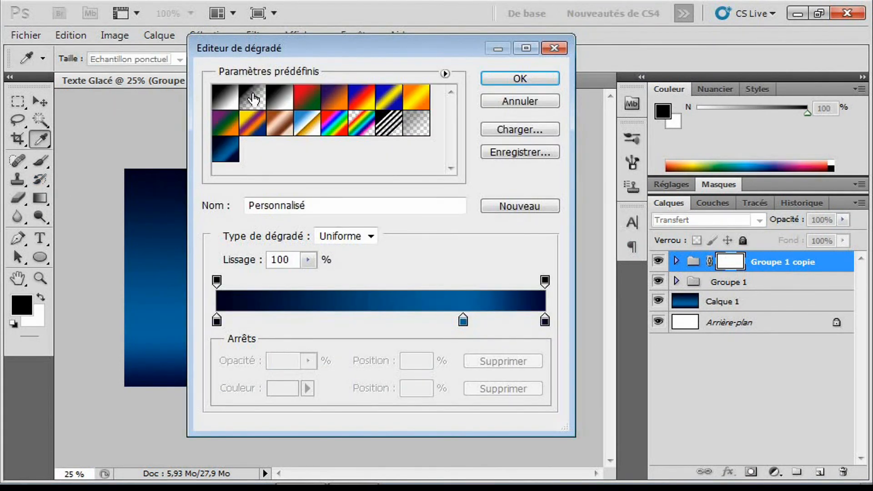
click(253, 98)
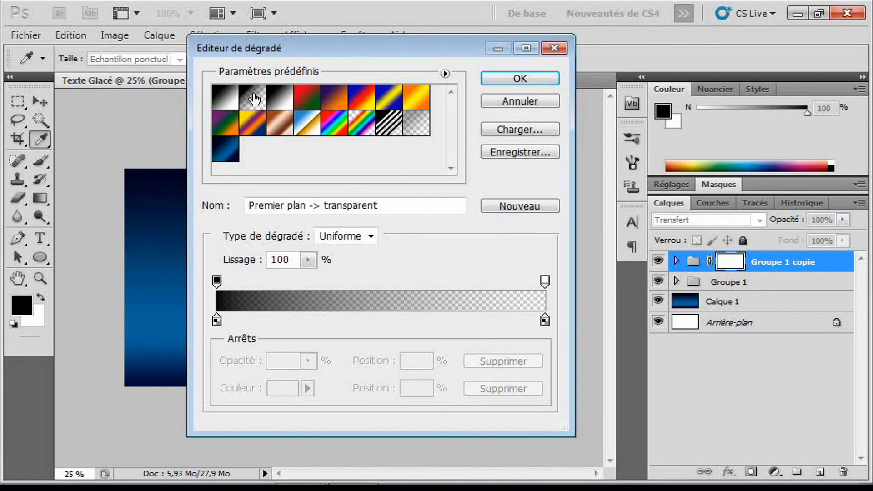
click(532, 80)
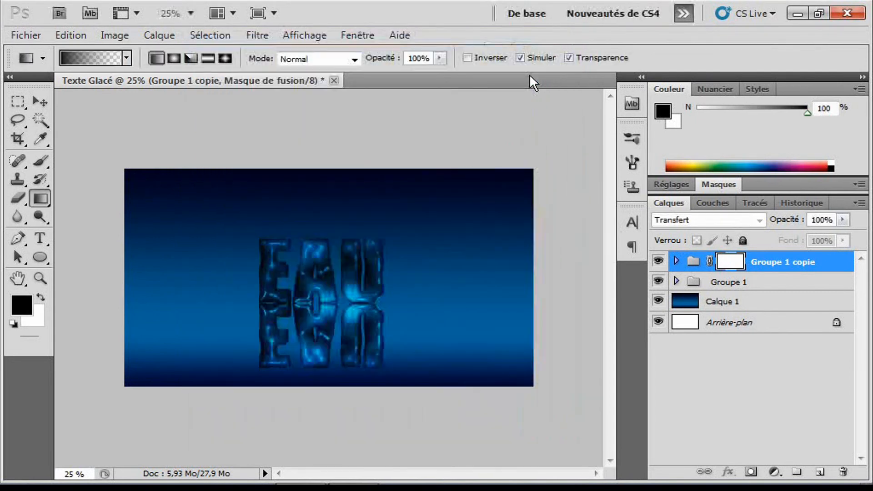
With black as the foreground colour, draw repeated upward linear gradients on the Groupe 1 copie mask to fade the reflection toward its lower end.
click(40, 297)
click(41, 298)
click(41, 296)
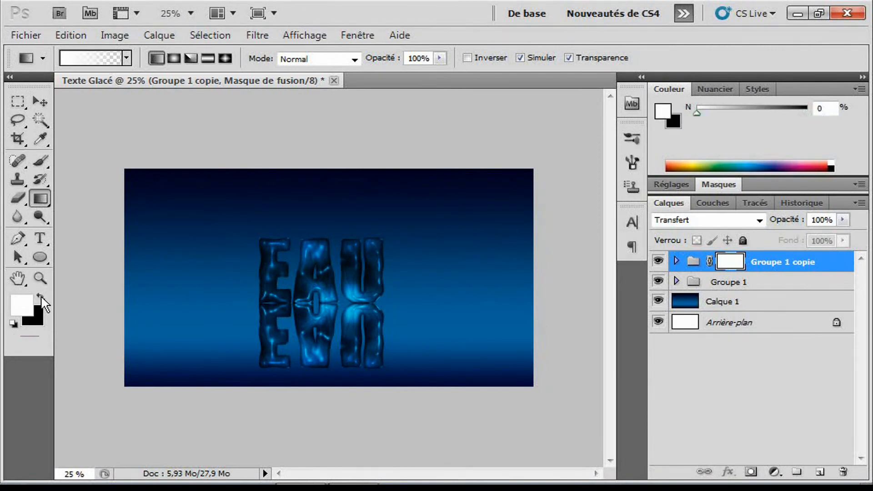
click(41, 296)
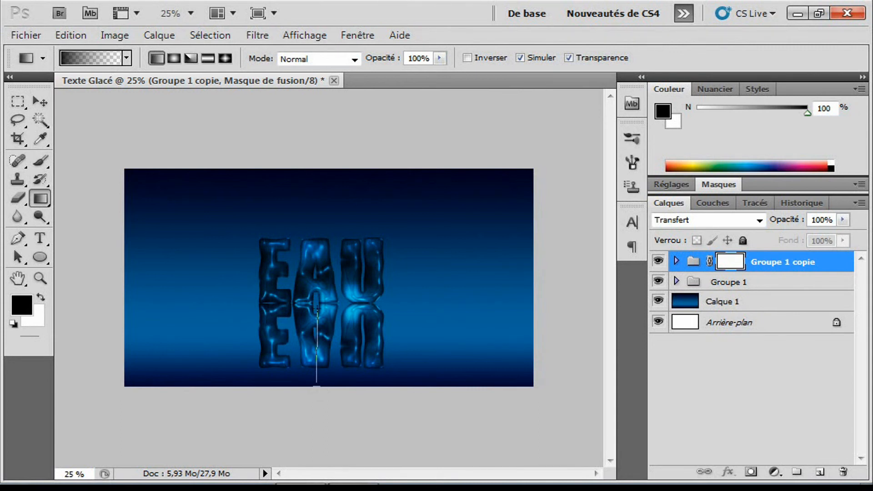
drag(316, 304, 317, 278)
drag(316, 273, 320, 274)
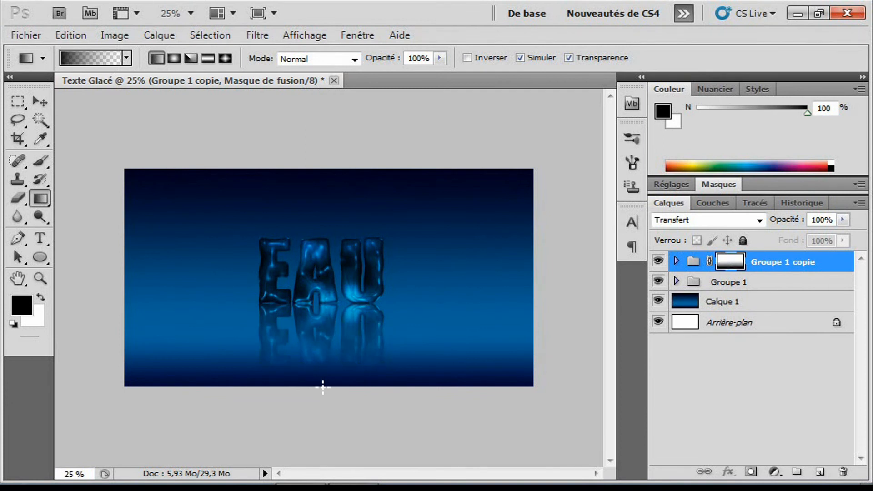
drag(319, 359, 319, 282)
drag(319, 264, 319, 264)
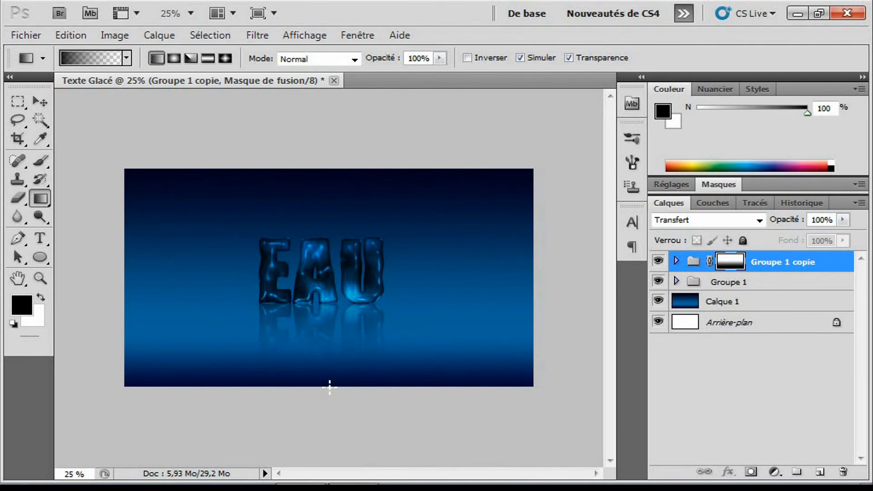
drag(326, 387, 326, 261)
click(770, 390)
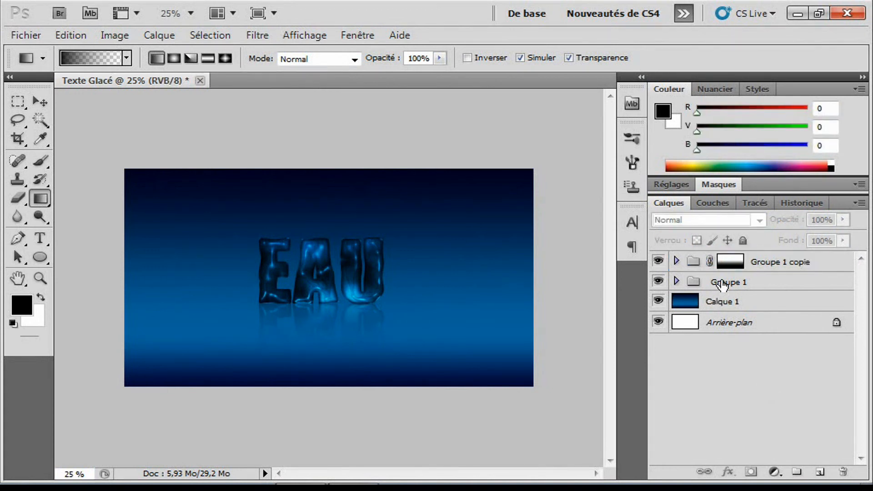
Select both Groupe 1 and Groupe 1 copie and move the text with its reflection slightly up and to the right.
click(723, 284)
click(764, 266)
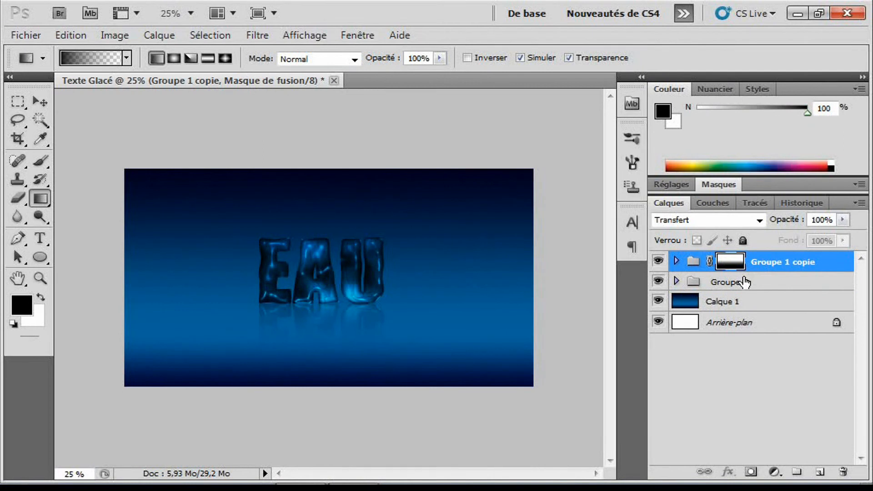
click(747, 284)
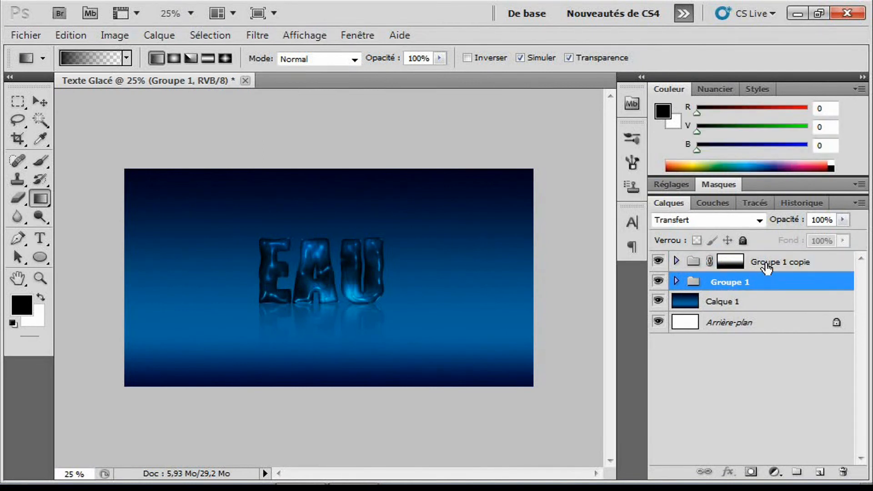
shift+click(766, 268)
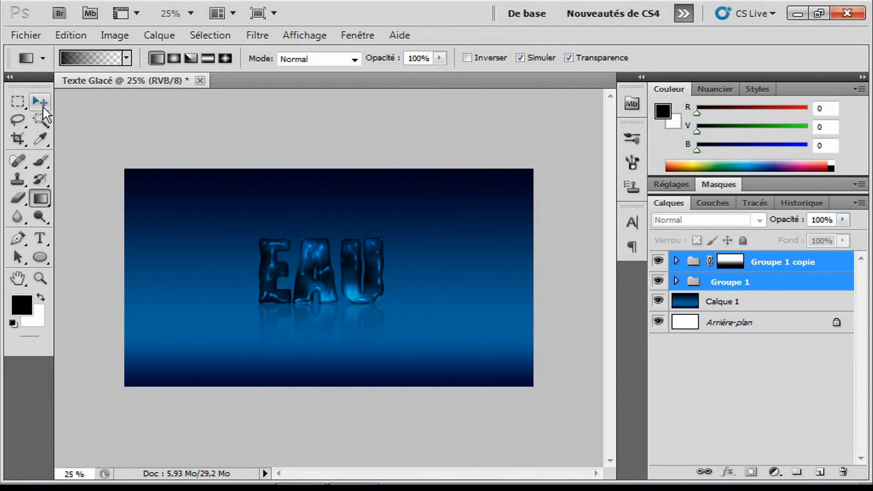
click(43, 102)
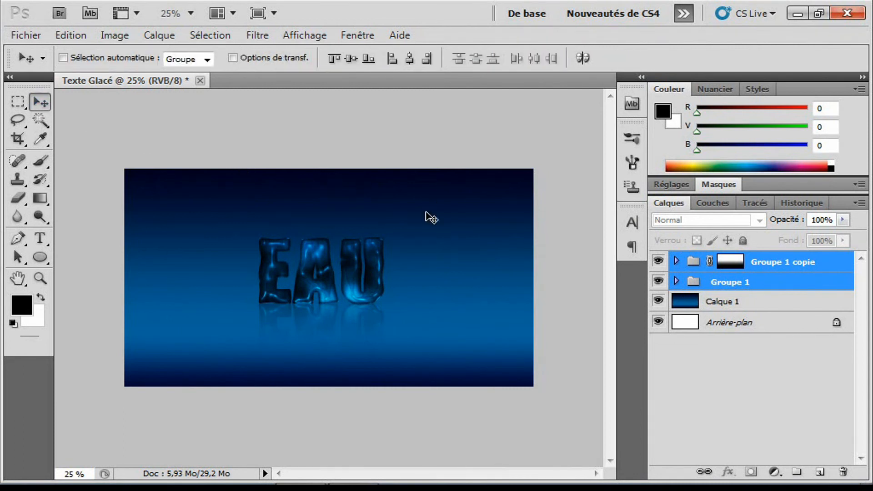
drag(313, 279, 321, 270)
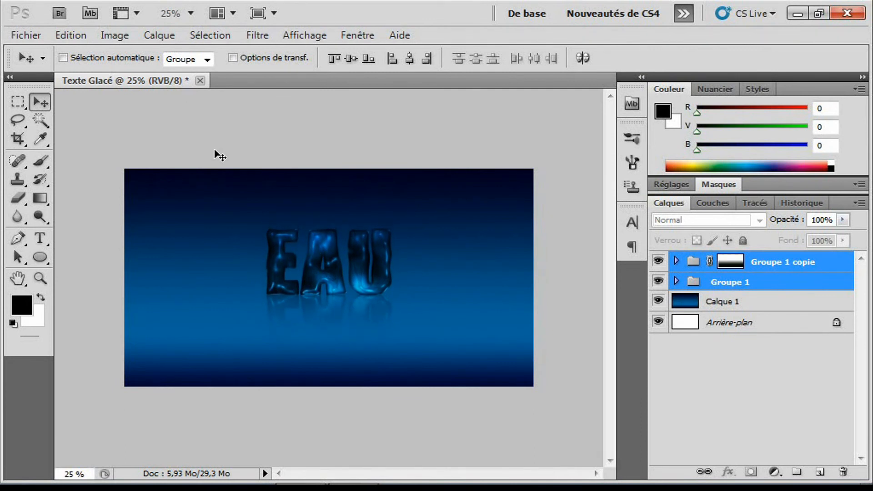
Scale both selected groups proportionally to about 132.57% and reposition the text and reflection near the centre of the canvas.
key(ctrl+t)
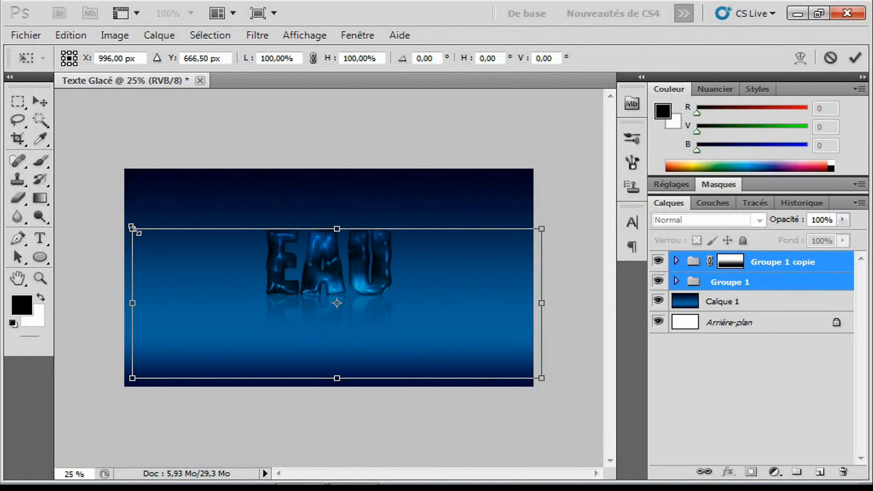
drag(134, 229, 88, 168)
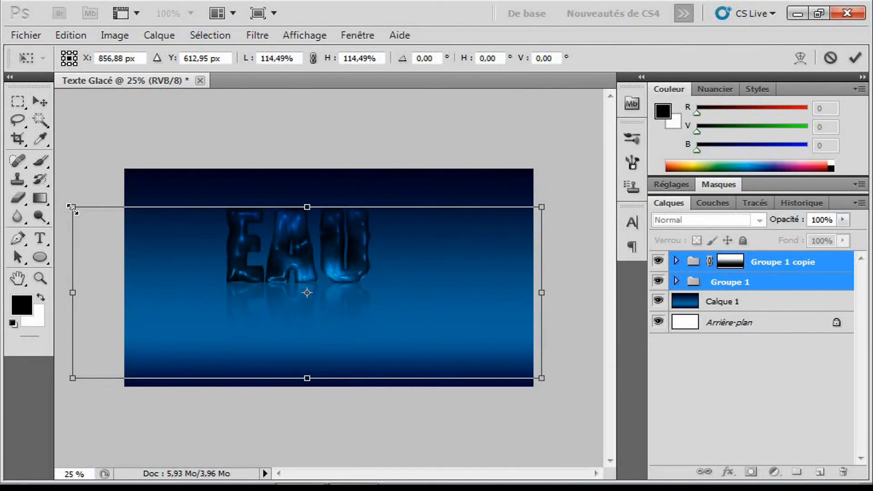
drag(72, 208, 44, 196)
drag(541, 195, 587, 180)
drag(395, 236, 418, 279)
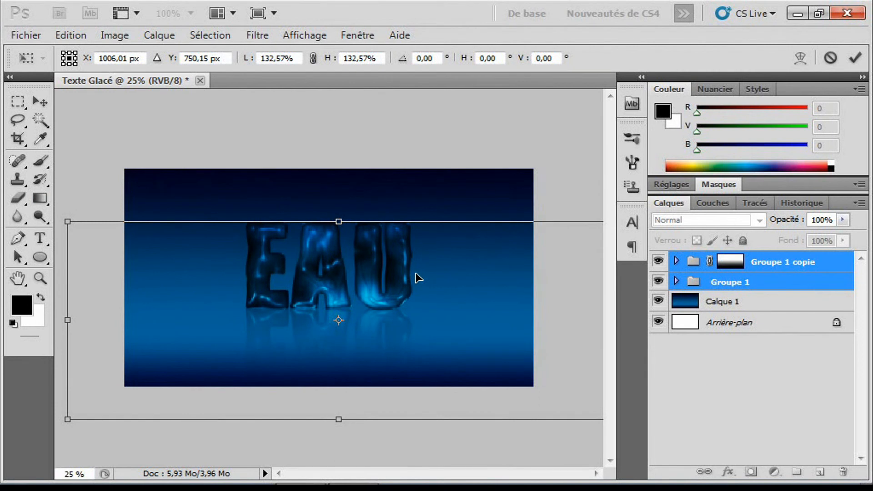
key(Return)
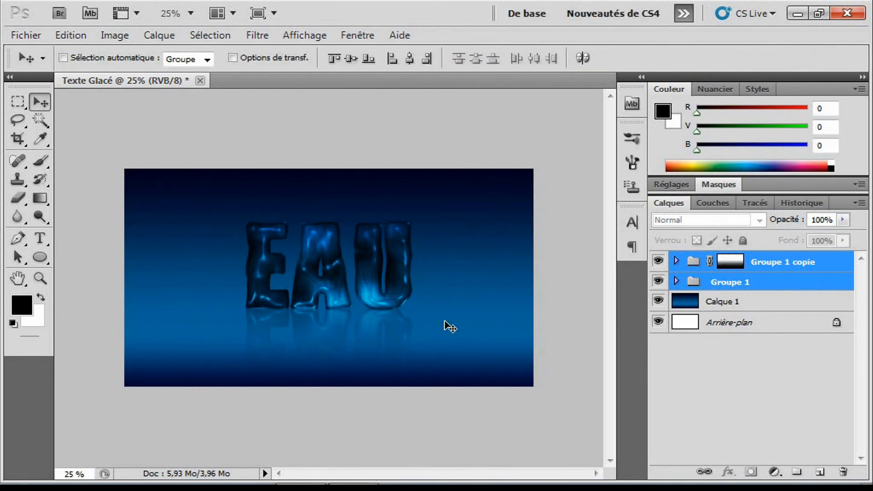
Compare the EAU image with the reference image texte-glace in the Windows photo viewer, examining its darkened edges.
click(353, 475)
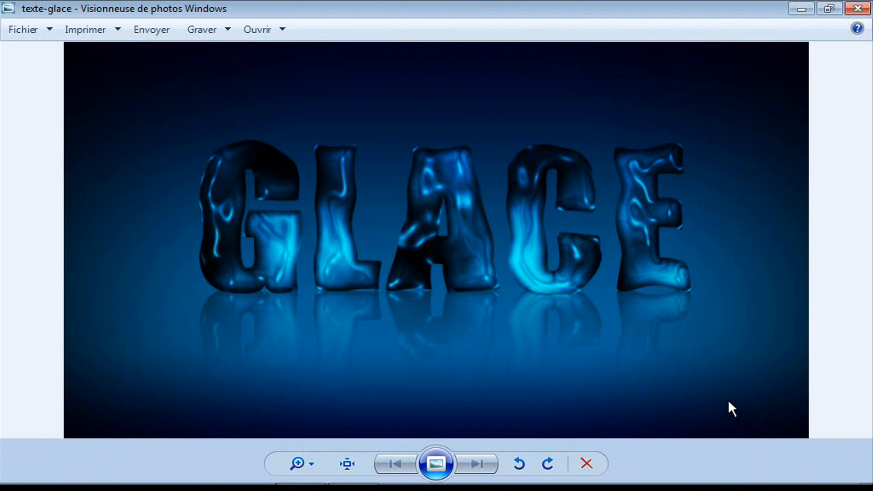
click(313, 476)
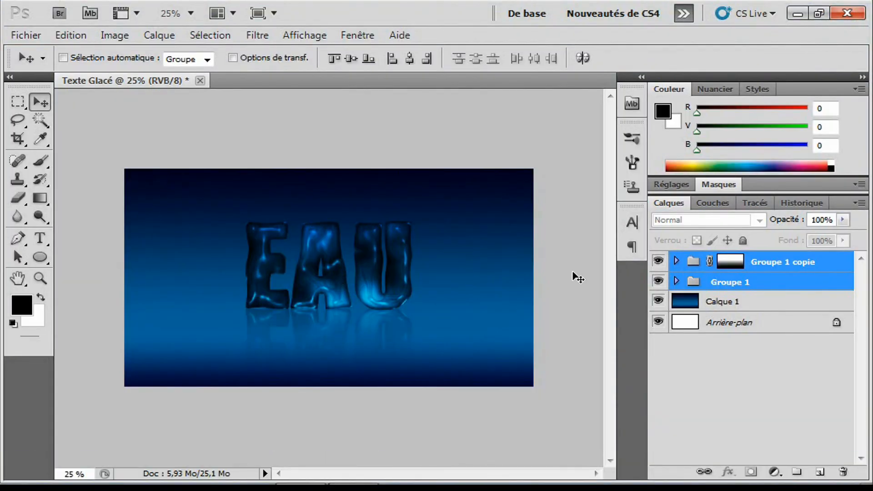
click(354, 473)
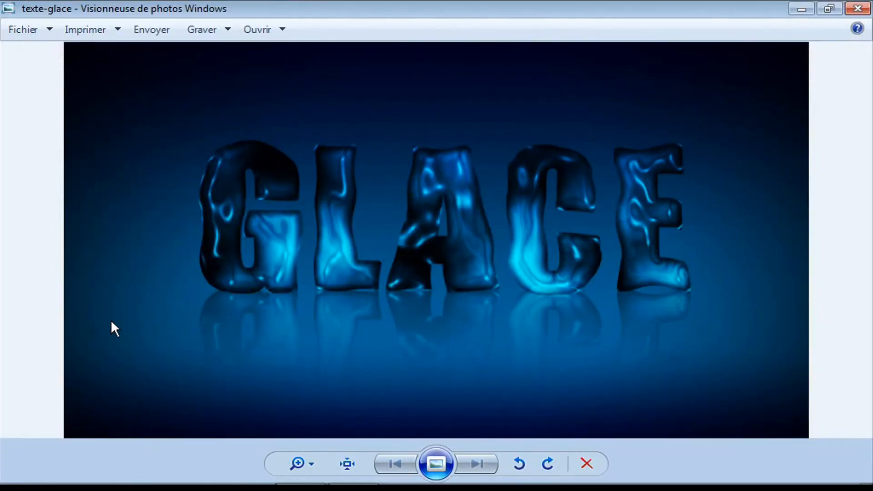
click(304, 472)
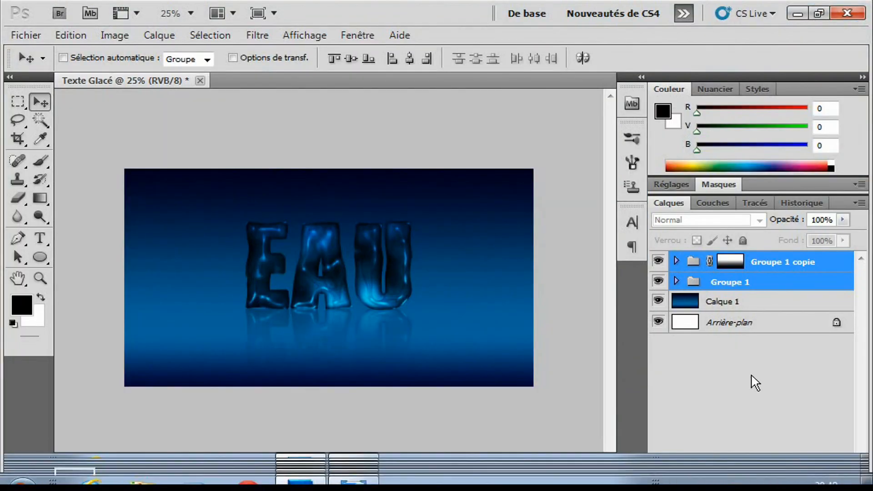
Create a new layer above all the groups and fill it with black using the Paint Bucket tool.
click(804, 387)
click(819, 471)
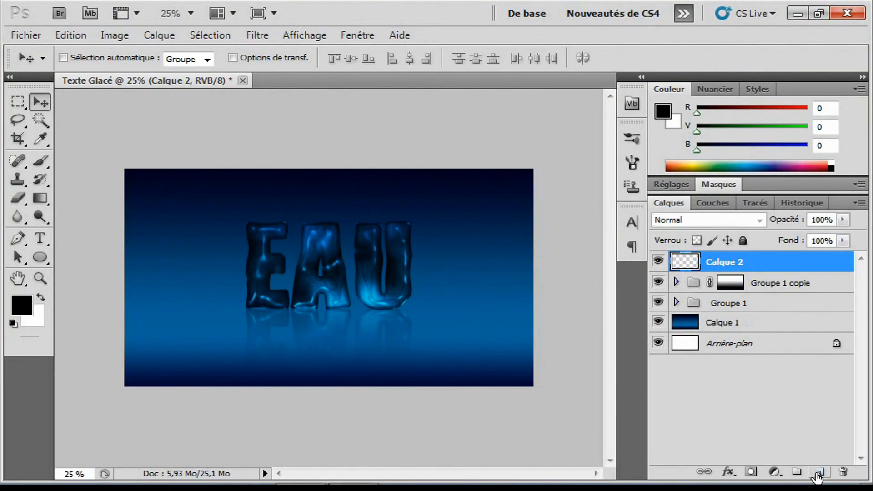
key(g)
right_click(43, 200)
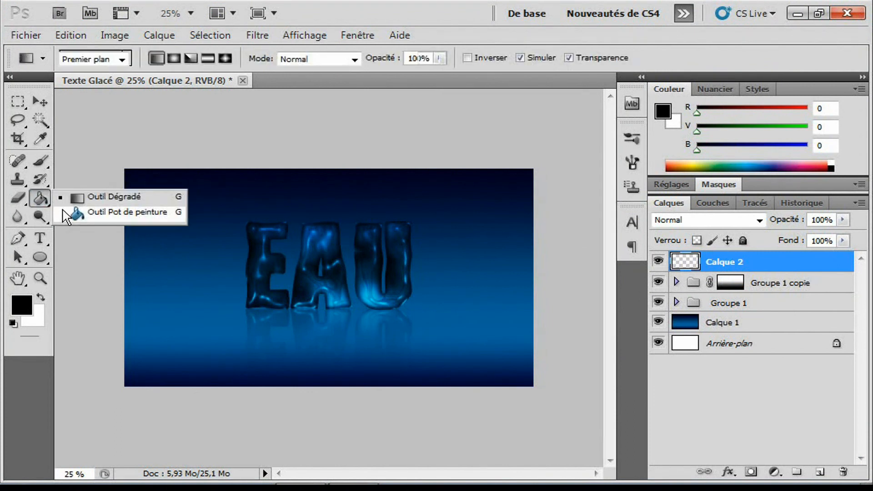
click(127, 214)
click(178, 237)
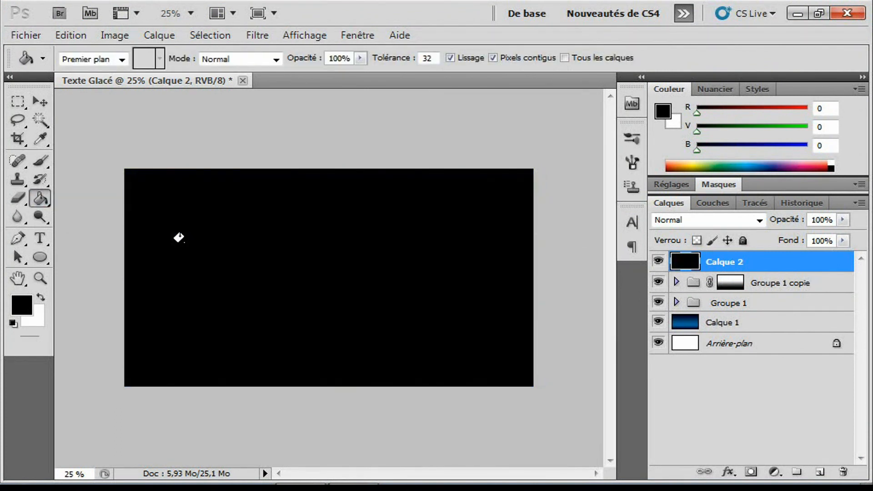
Mask Calque 2 with a linear Premier plan -> transparent gradient that keeps black only in the image's lower-left corner, and apply the mask.
click(40, 101)
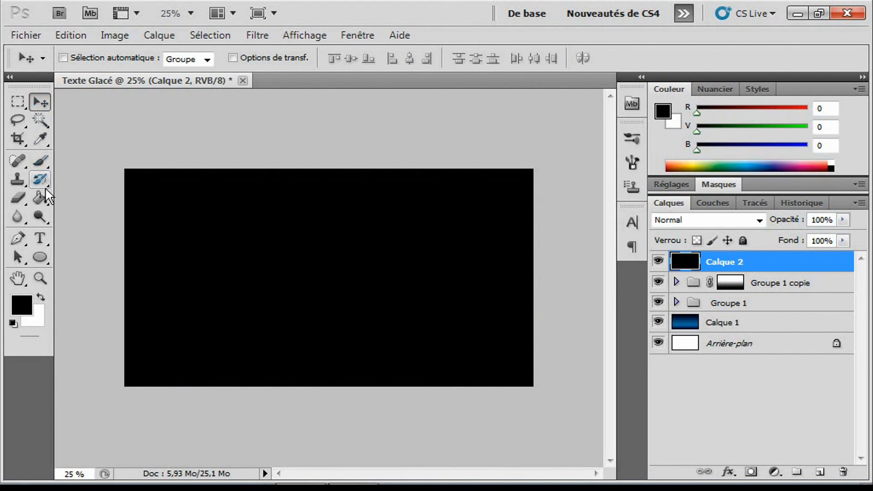
click(45, 199)
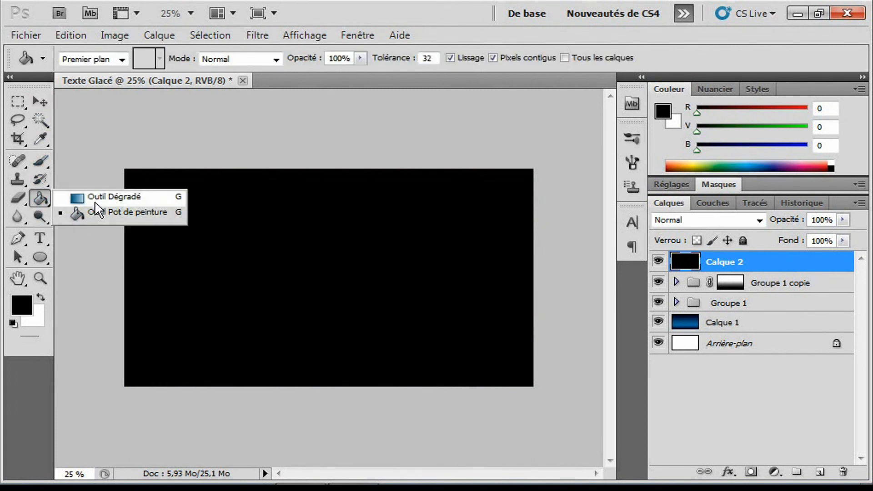
click(114, 196)
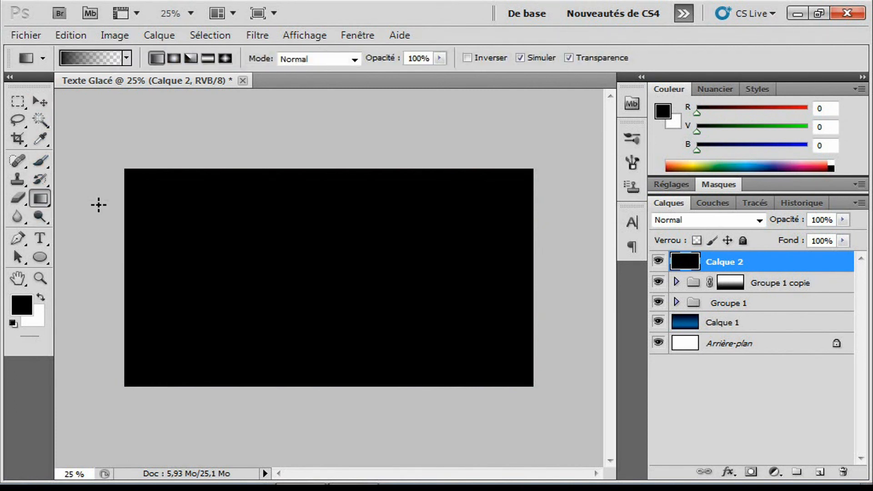
click(72, 59)
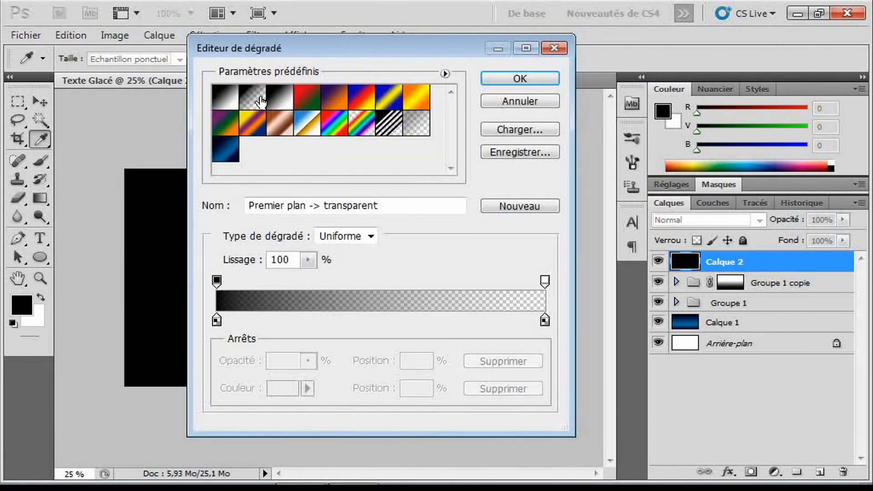
click(520, 78)
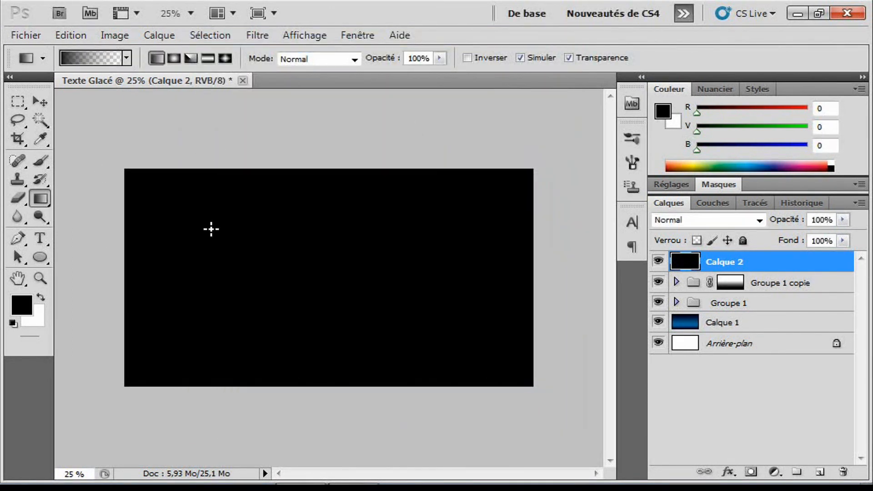
click(752, 473)
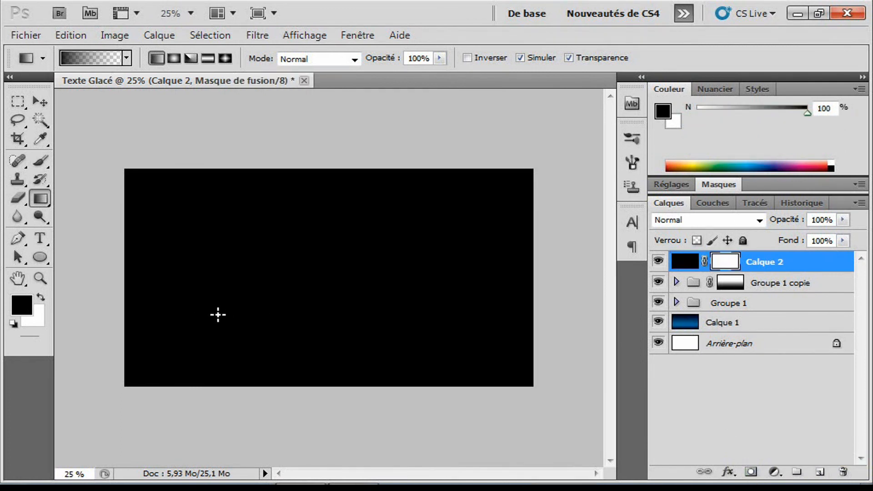
drag(211, 313, 113, 384)
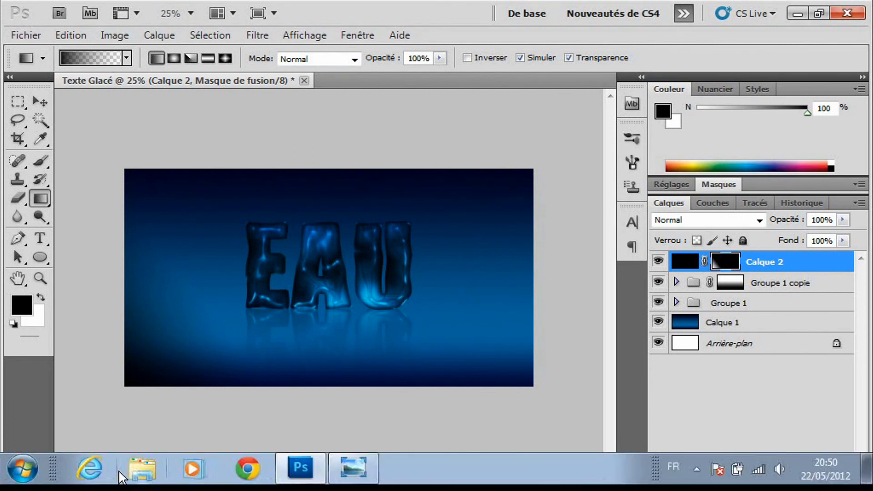
right_click(727, 265)
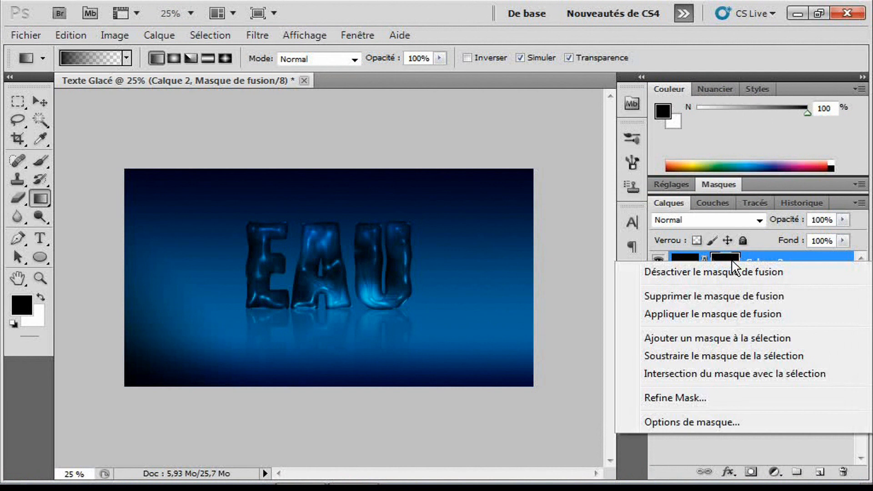
click(722, 314)
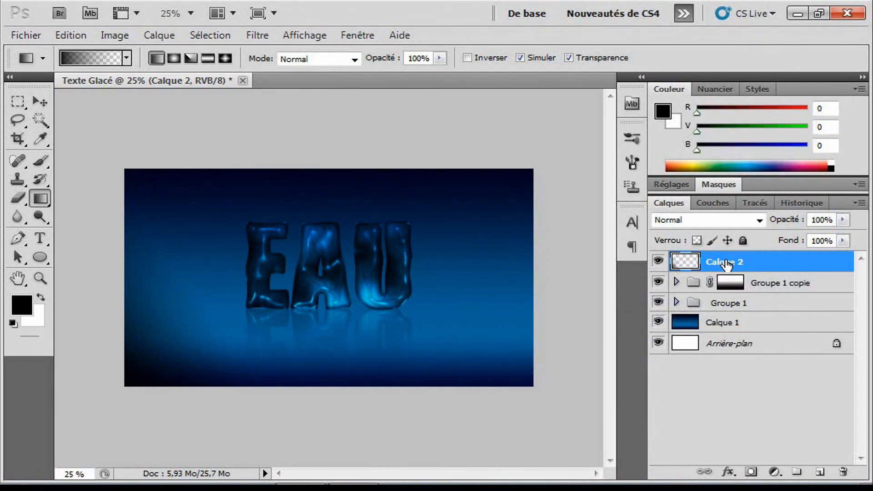
Place a vertically flipped copy of Calque 2 over the image's upper-left corner to darken it.
key(ctrl+alt+j)
key(Return)
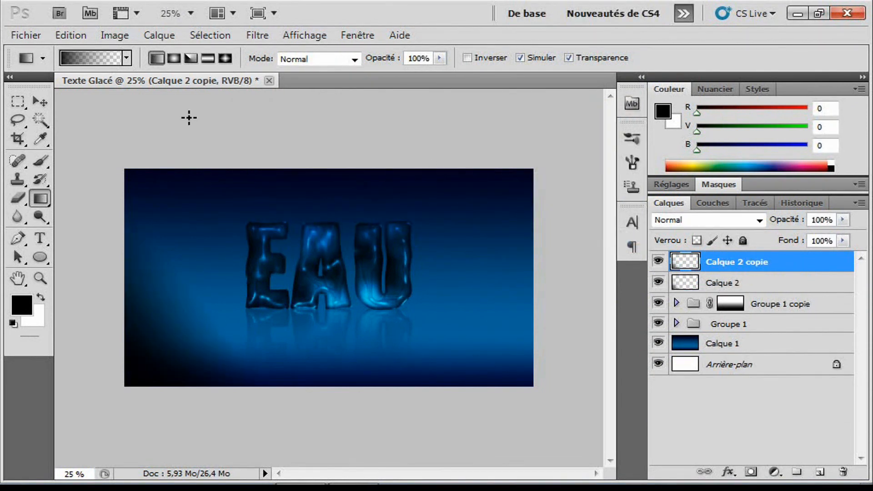
click(80, 36)
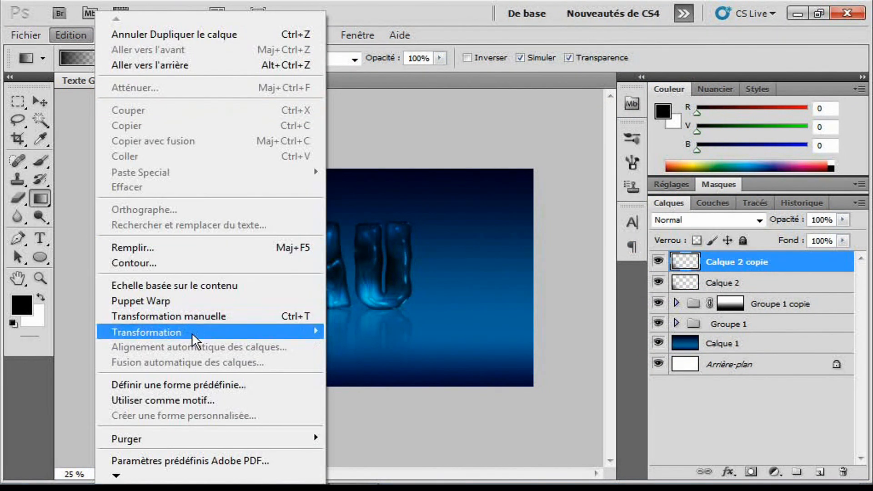
mouse_move(191, 331)
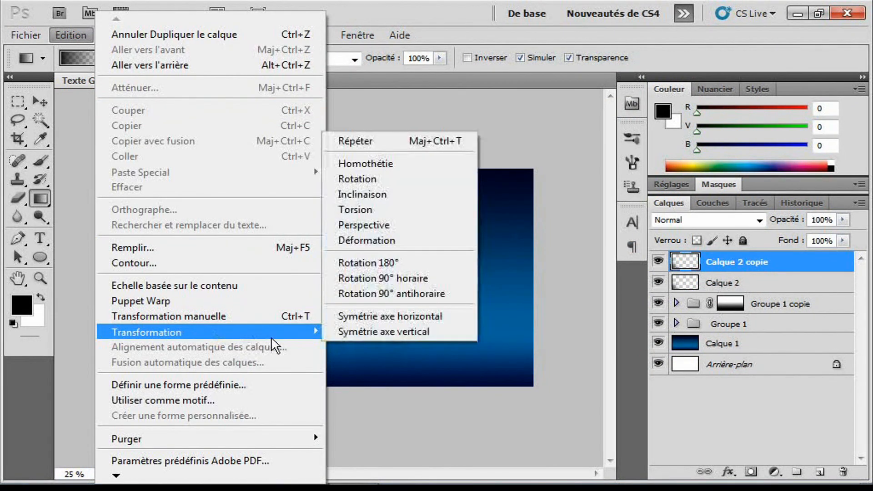
click(396, 333)
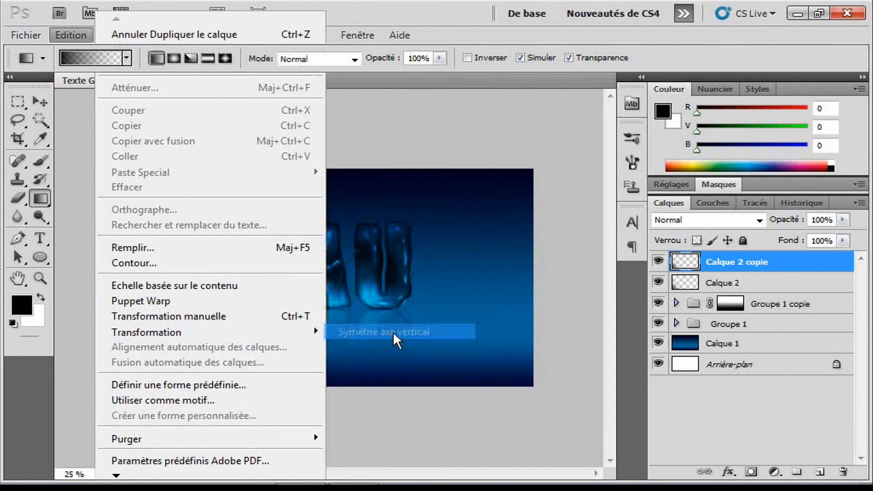
click(40, 101)
drag(182, 329, 180, 193)
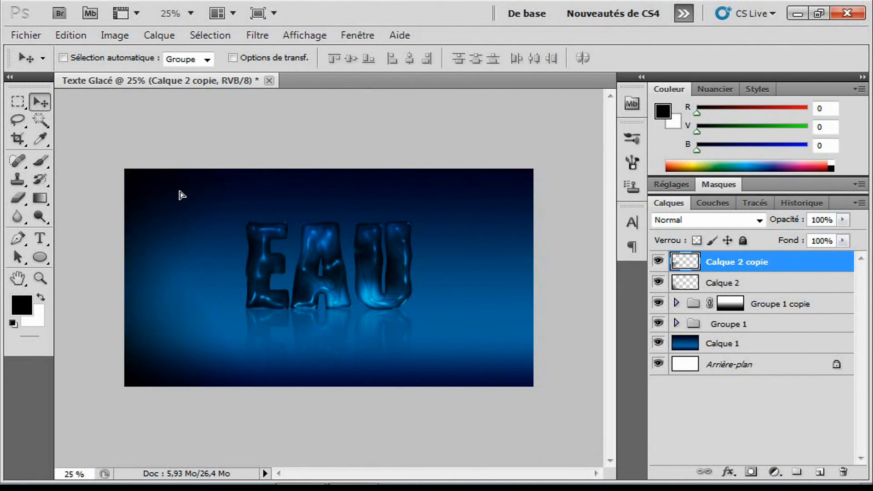
Place horizontally flipped copies of Calque 2 and Calque 2 copie over the image's right-hand corners.
click(722, 289)
shift+click(740, 271)
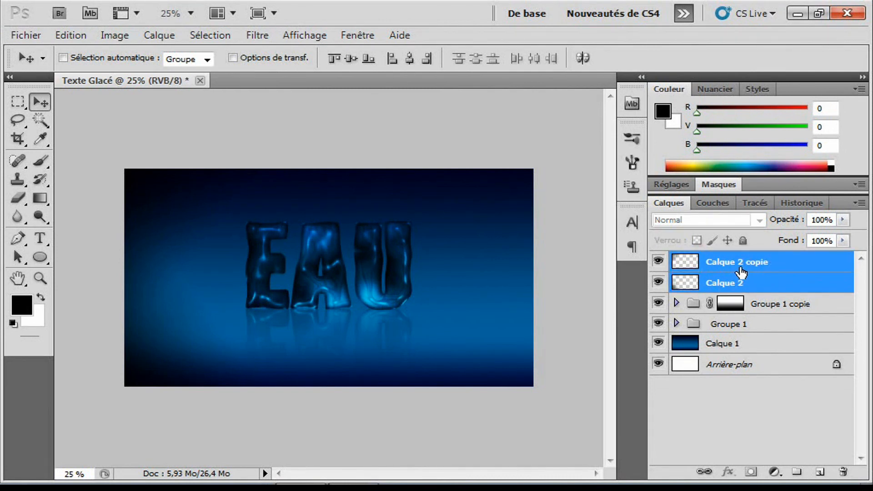
key(ctrl+j)
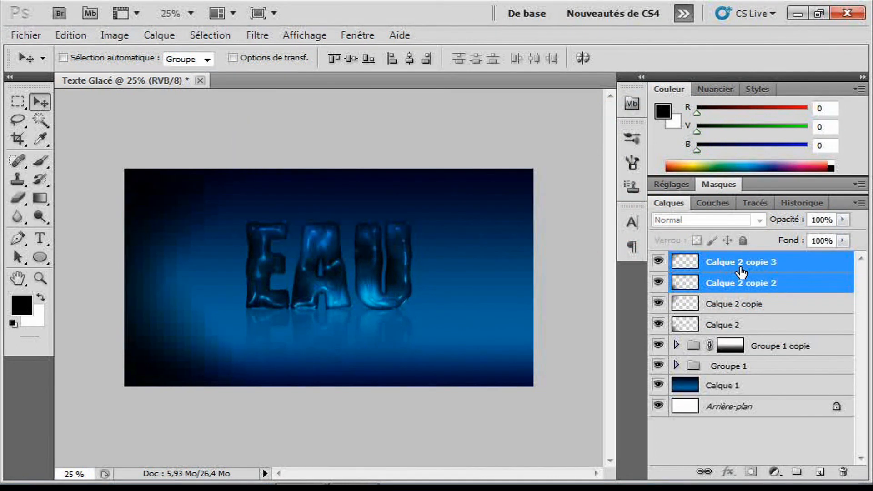
click(77, 31)
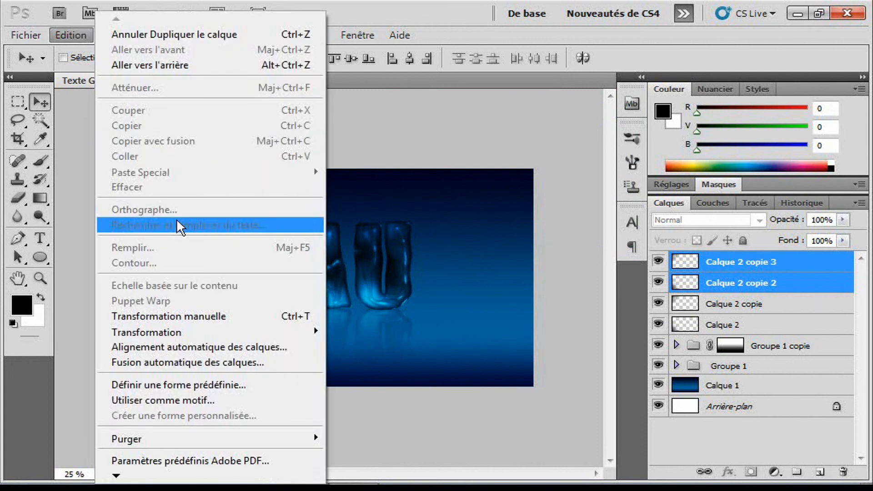
mouse_move(231, 333)
click(367, 317)
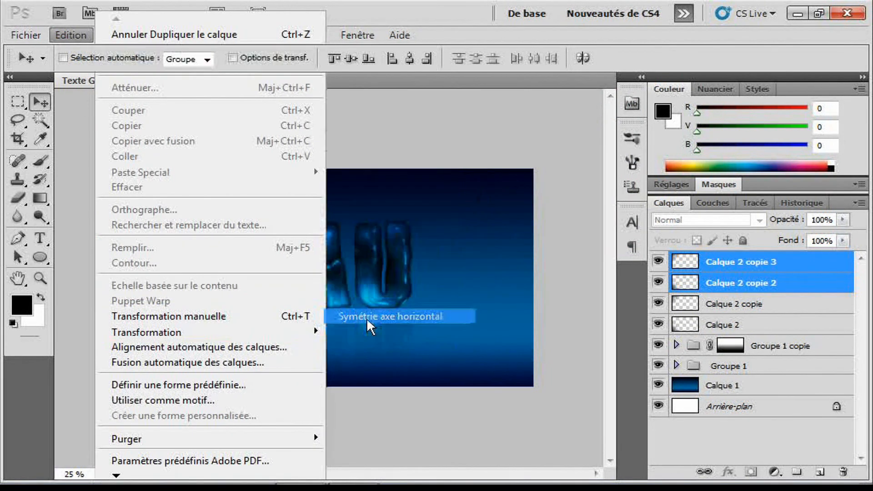
drag(217, 275, 557, 275)
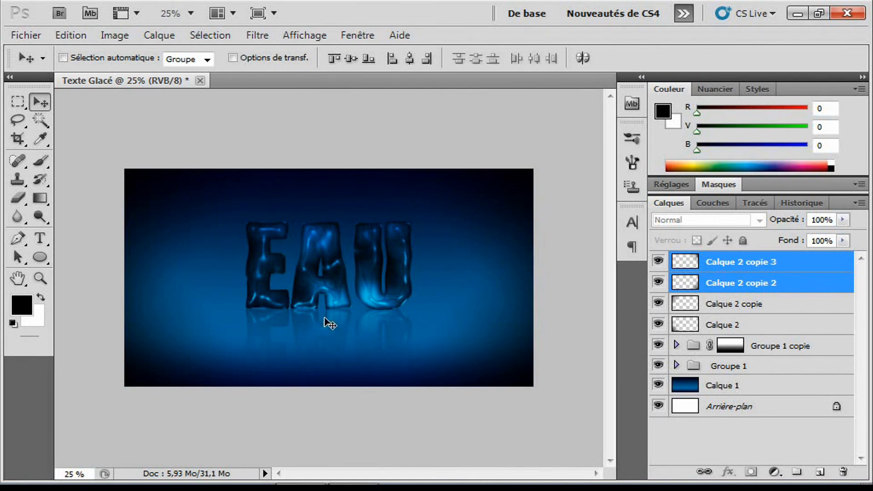
Compare the finished EAU image with the reference image texte-glace in the Windows photo viewer.
click(352, 466)
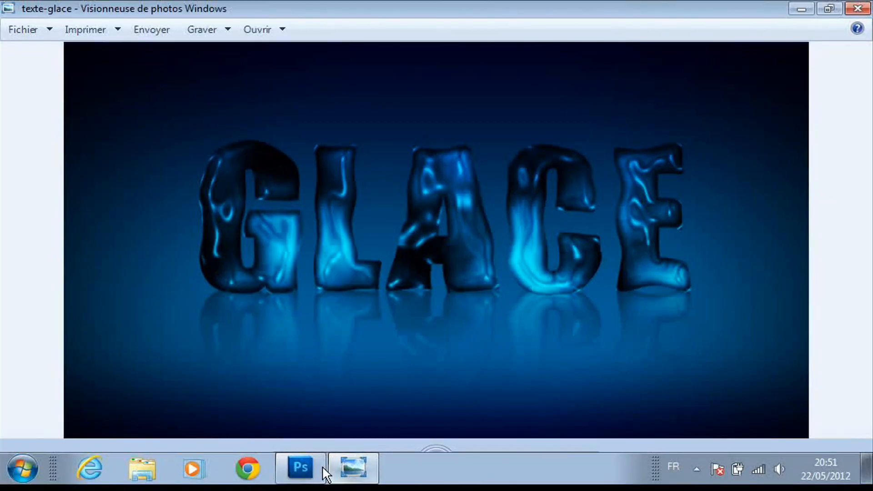
click(299, 463)
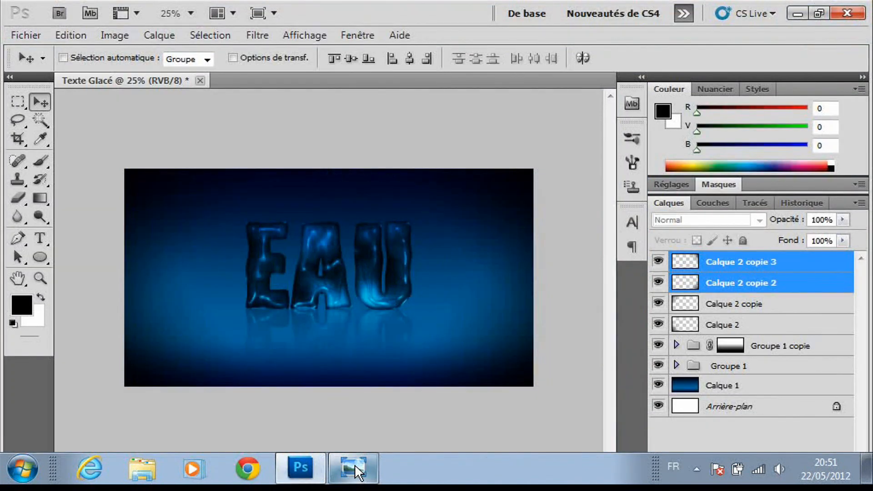
click(355, 464)
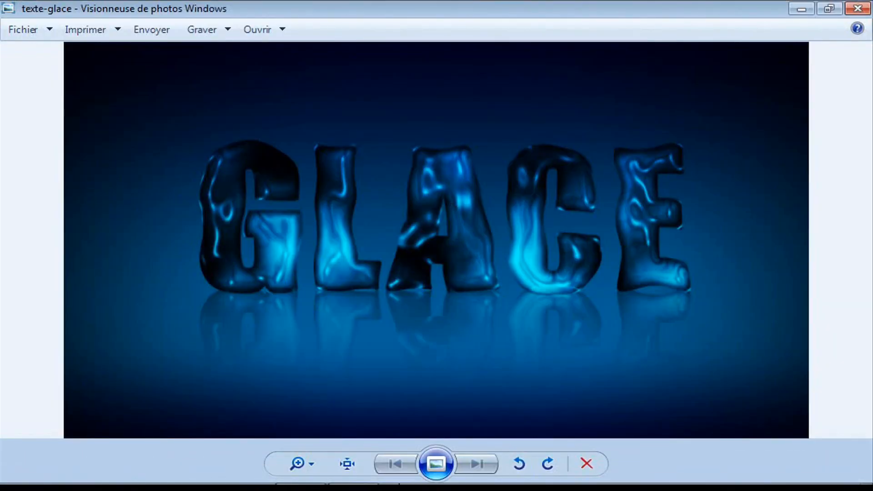
click(303, 465)
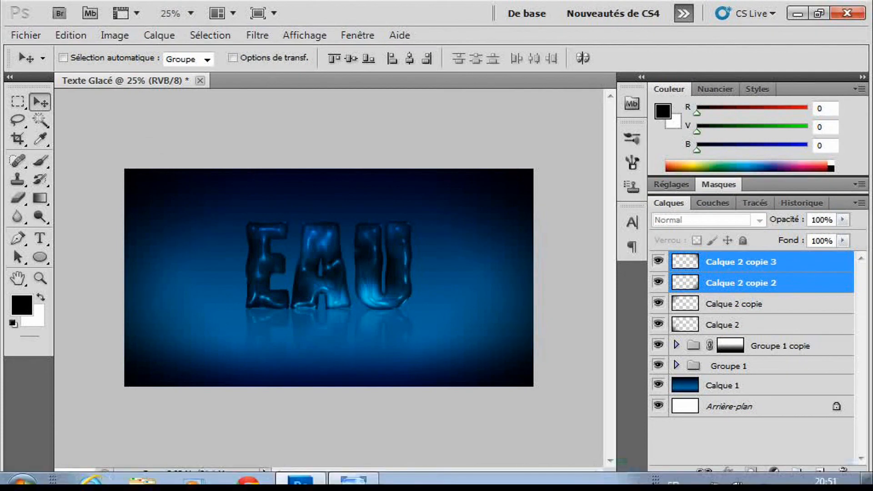
click(680, 475)
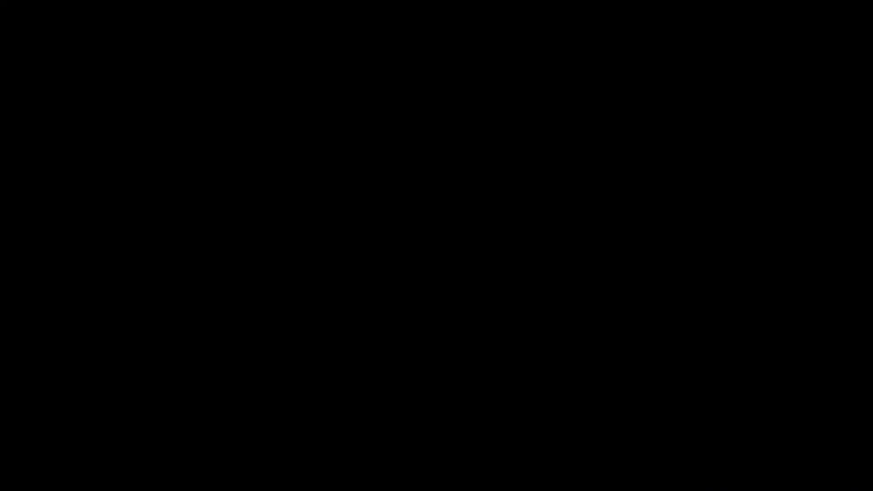